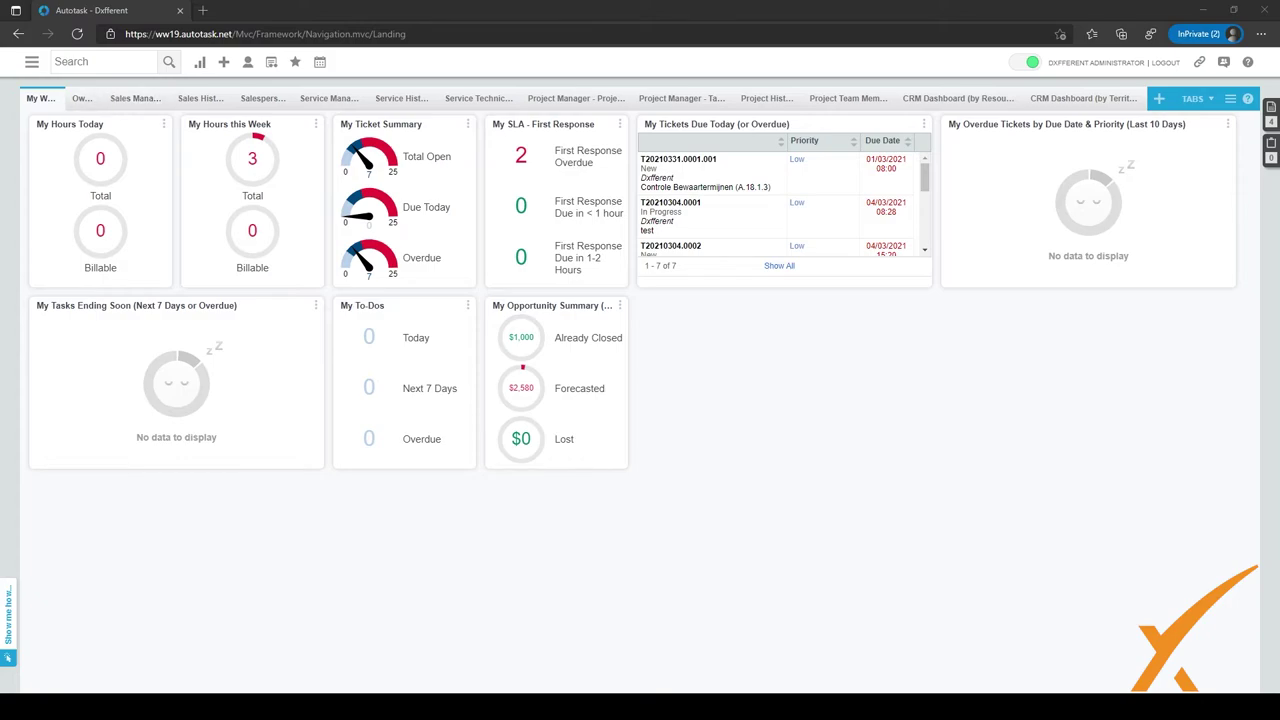
Step: Go to Admin > Features & Settings and expand Products, Services, & Inventory
{"action": "left_click", "coordinate": [31, 61]}
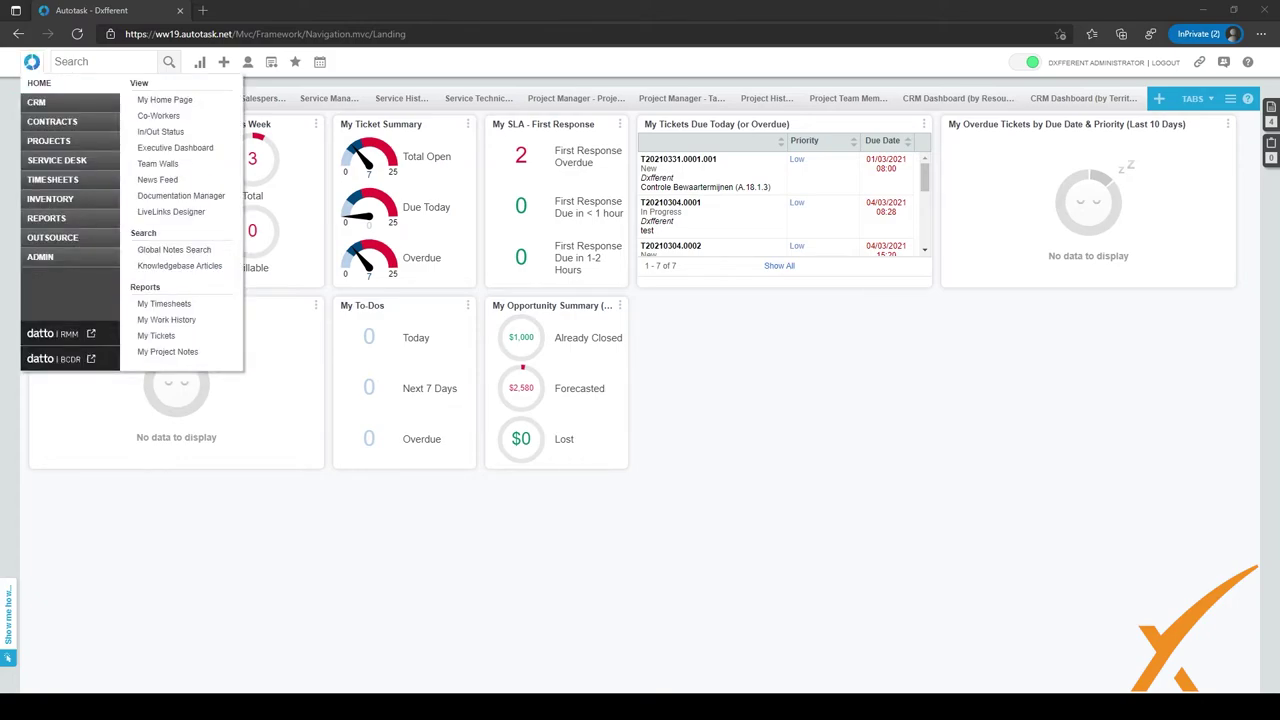
{"action": "mouse_move", "coordinate": [40, 257]}
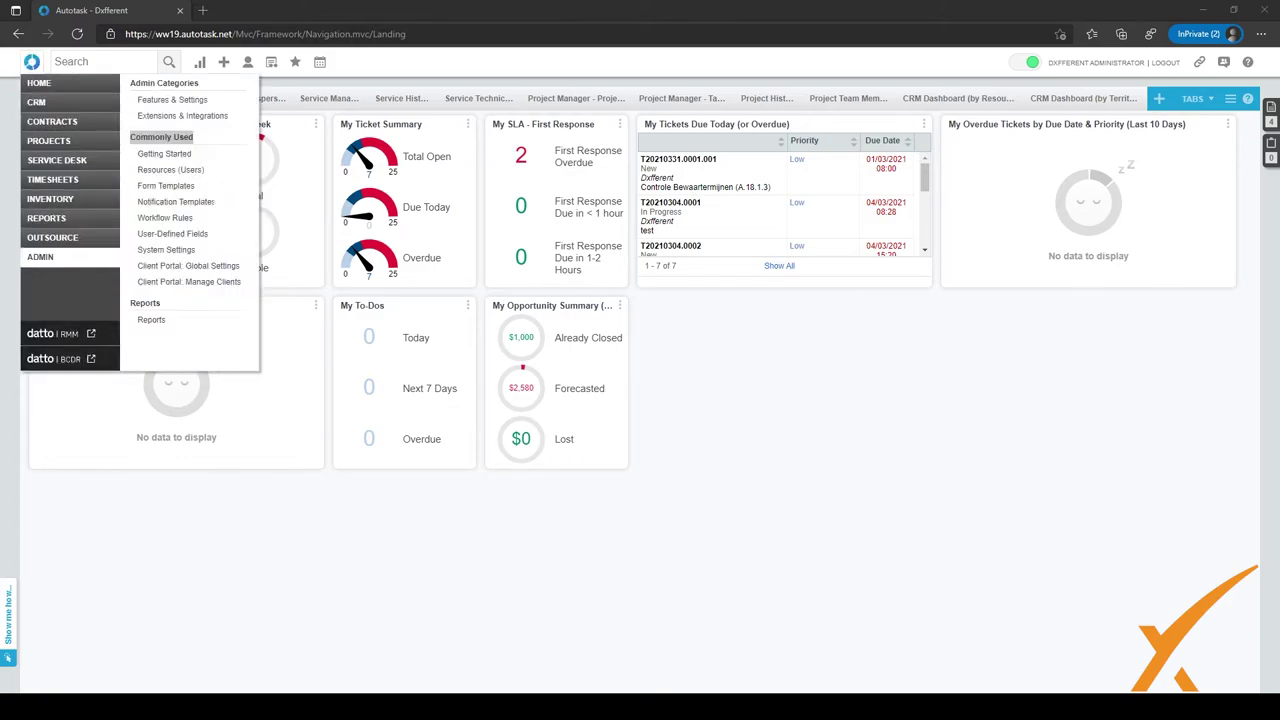
{"action": "left_click", "coordinate": [54, 257]}
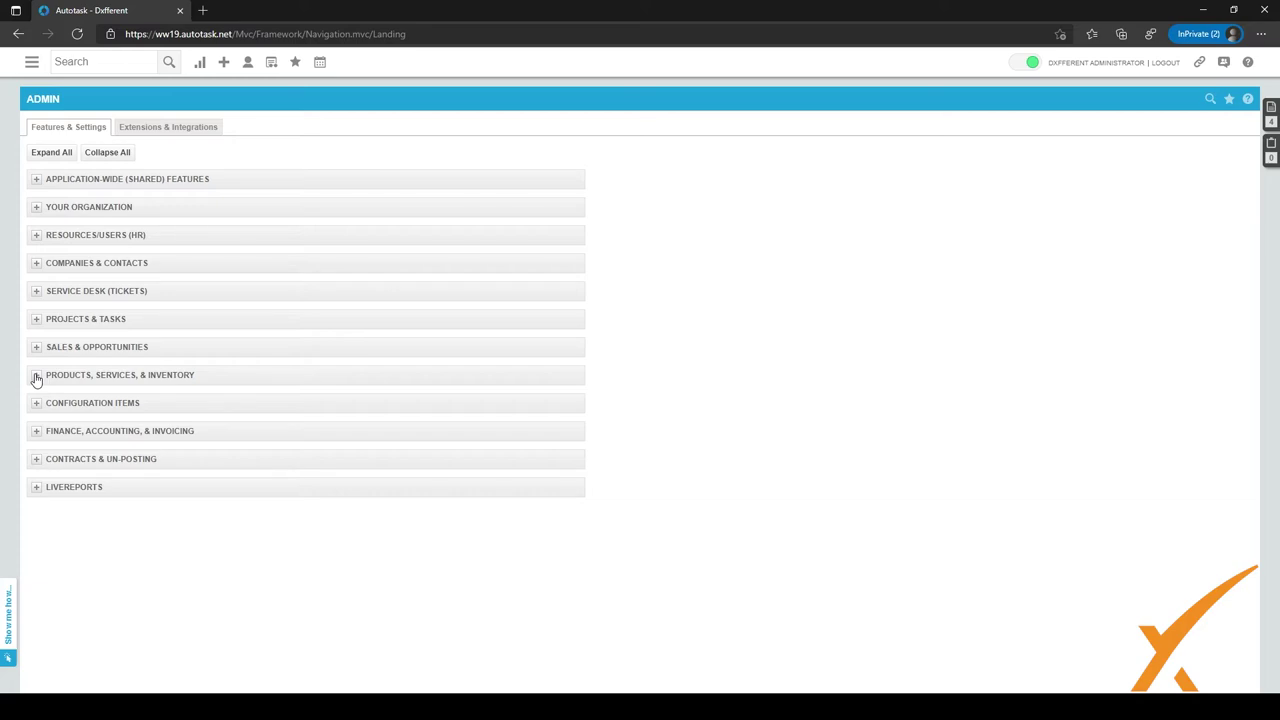
{"action": "left_click", "coordinate": [36, 378]}
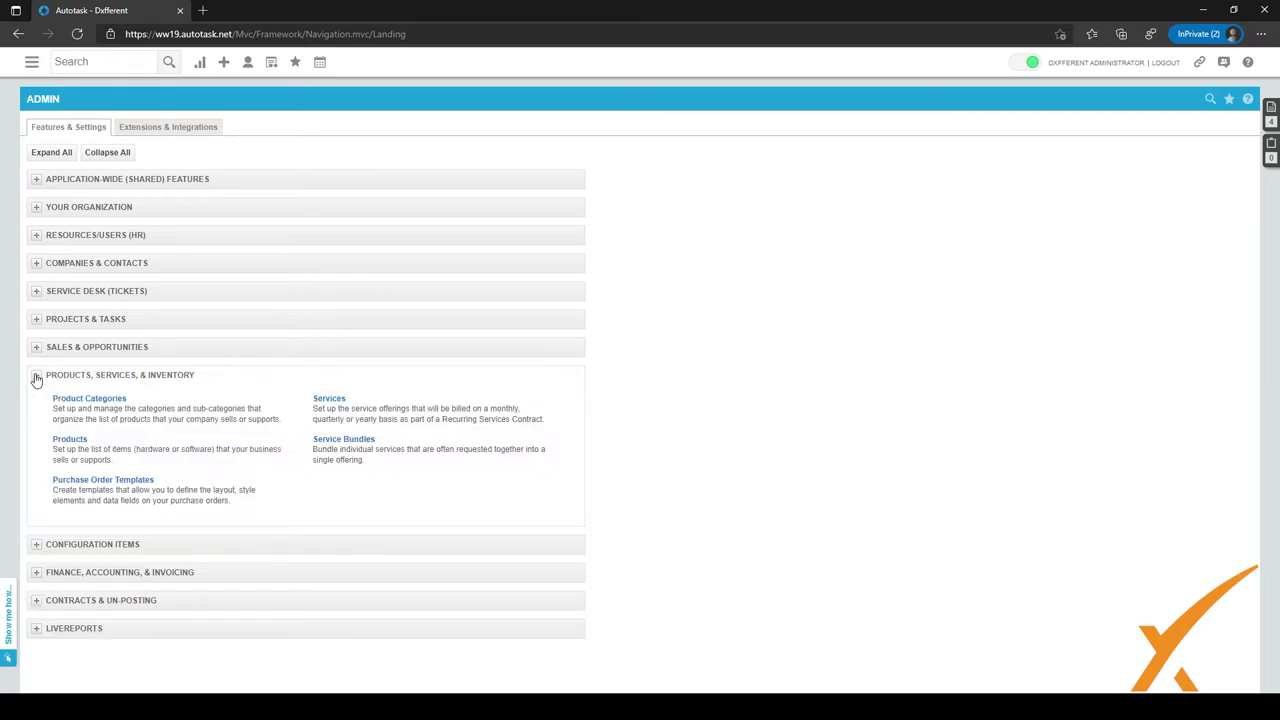
Step: Open the Services list under Products, Services, & Inventory
{"action": "left_click", "coordinate": [337, 405]}
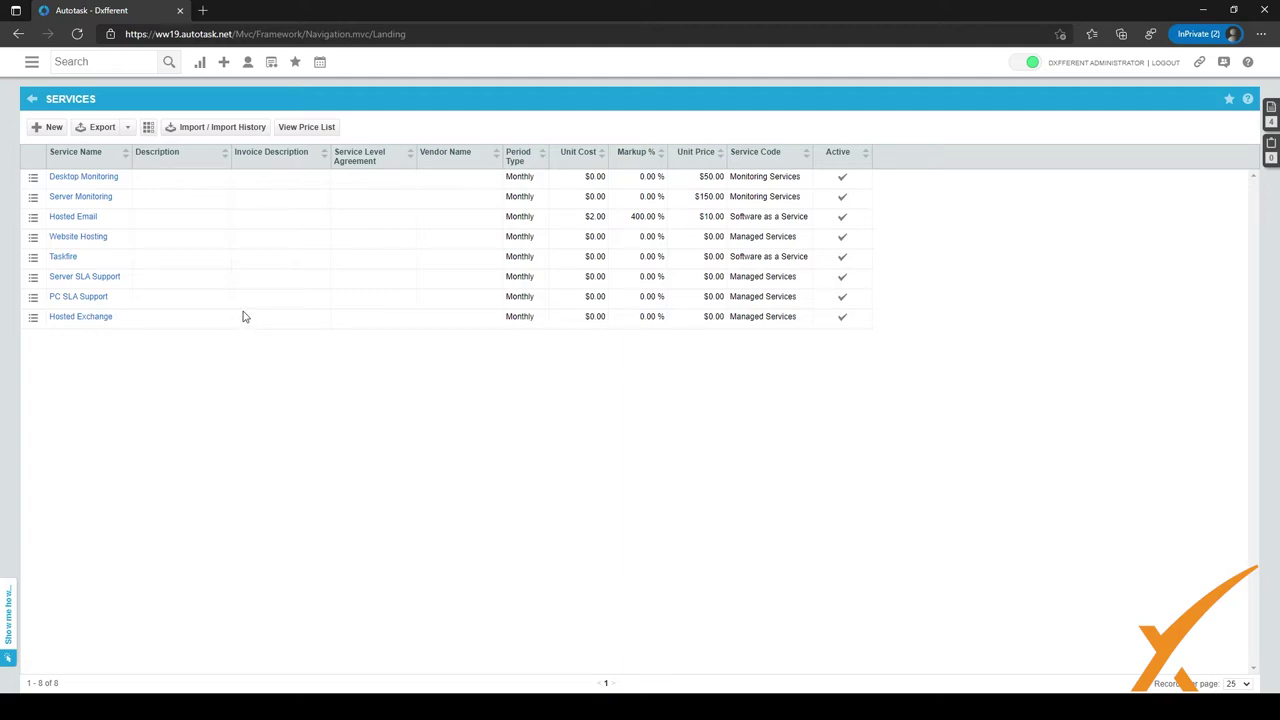
Step: Open Desktop Monitoring for editing and review its name, description and invoice description
{"action": "left_click", "coordinate": [72, 180]}
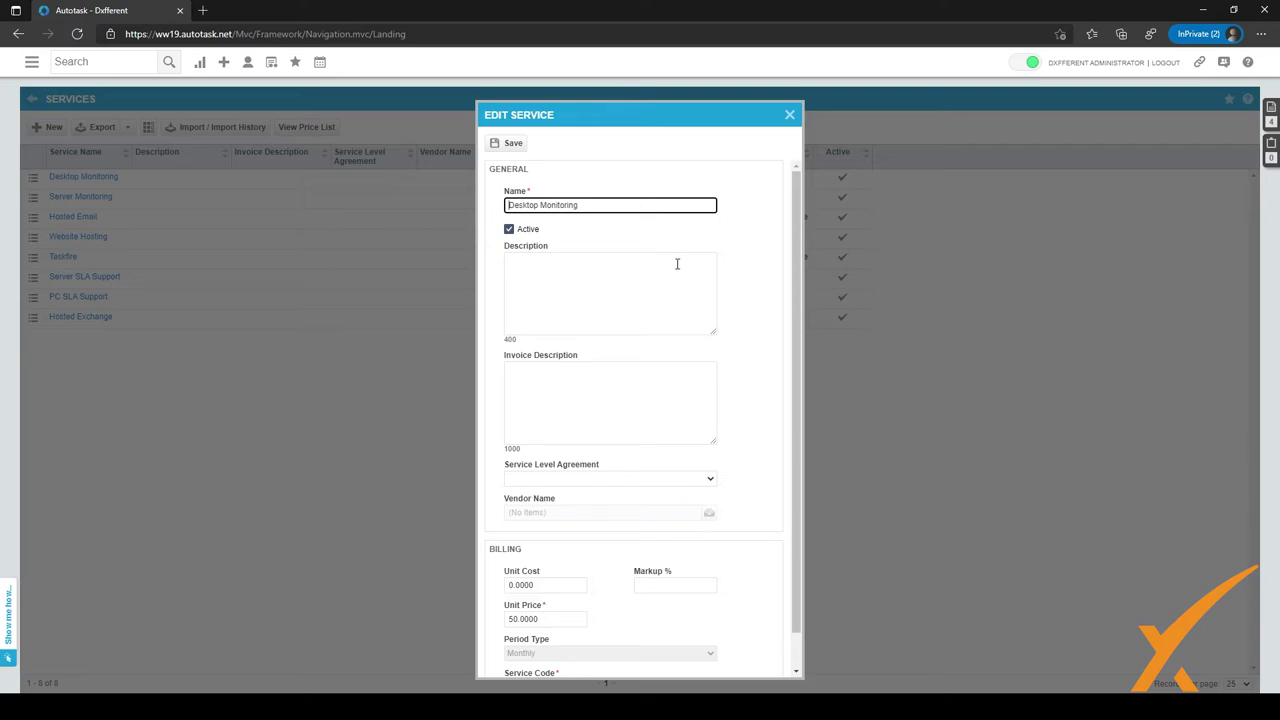
{"action": "left_click_drag", "start_coordinate": [630, 206], "coordinate": [497, 207]}
{"action": "left_click", "coordinate": [568, 285]}
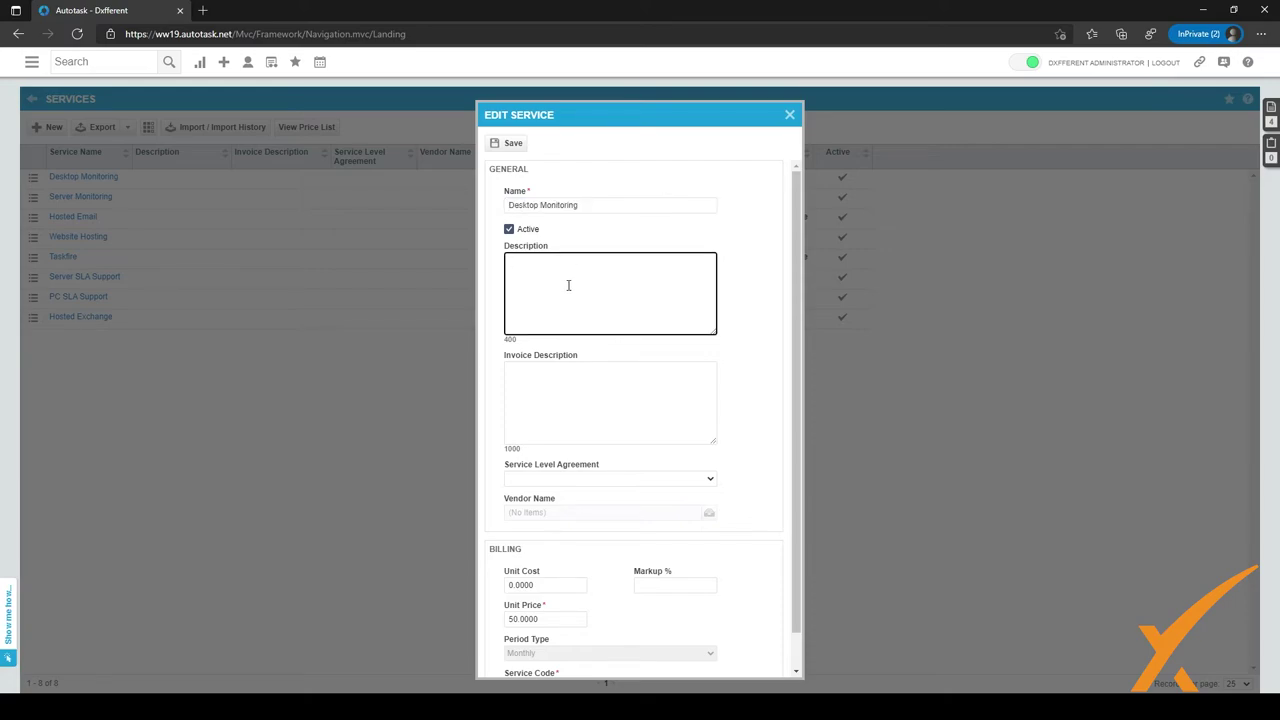
{"action": "scroll", "coordinate": [568, 285], "scroll_direction": "down", "scroll_amount": 1}
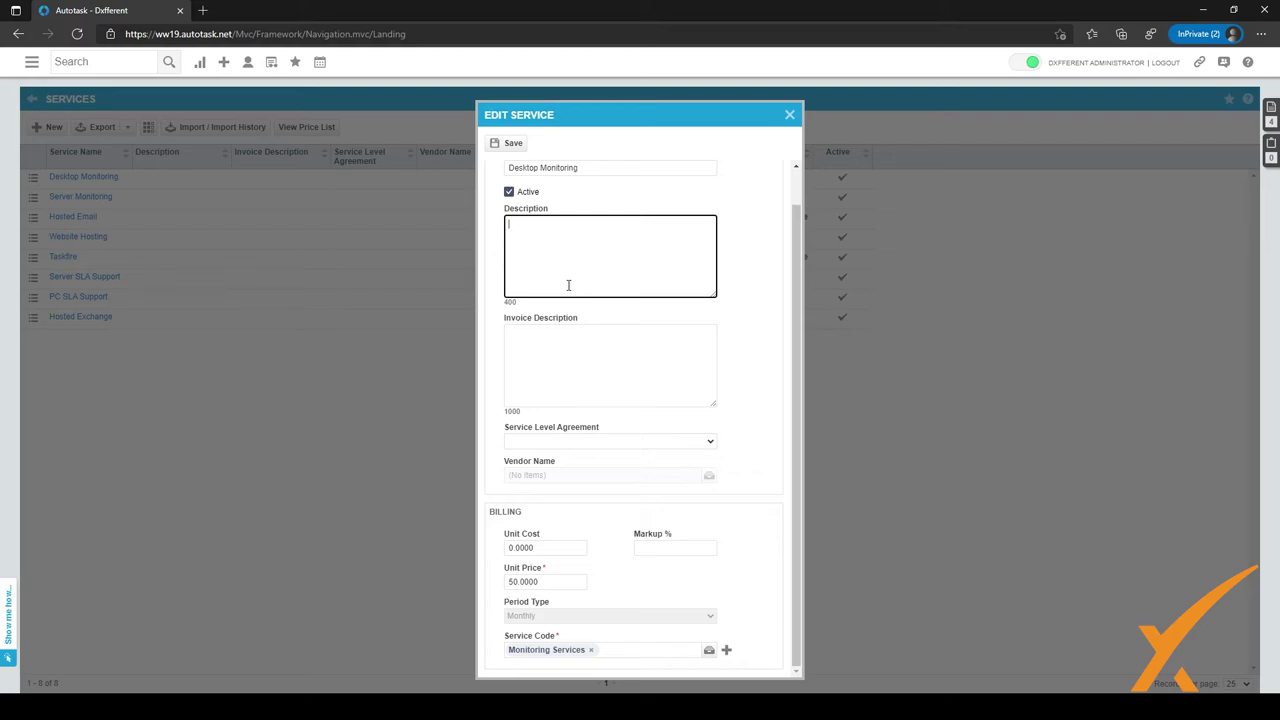
{"action": "left_click", "coordinate": [546, 354]}
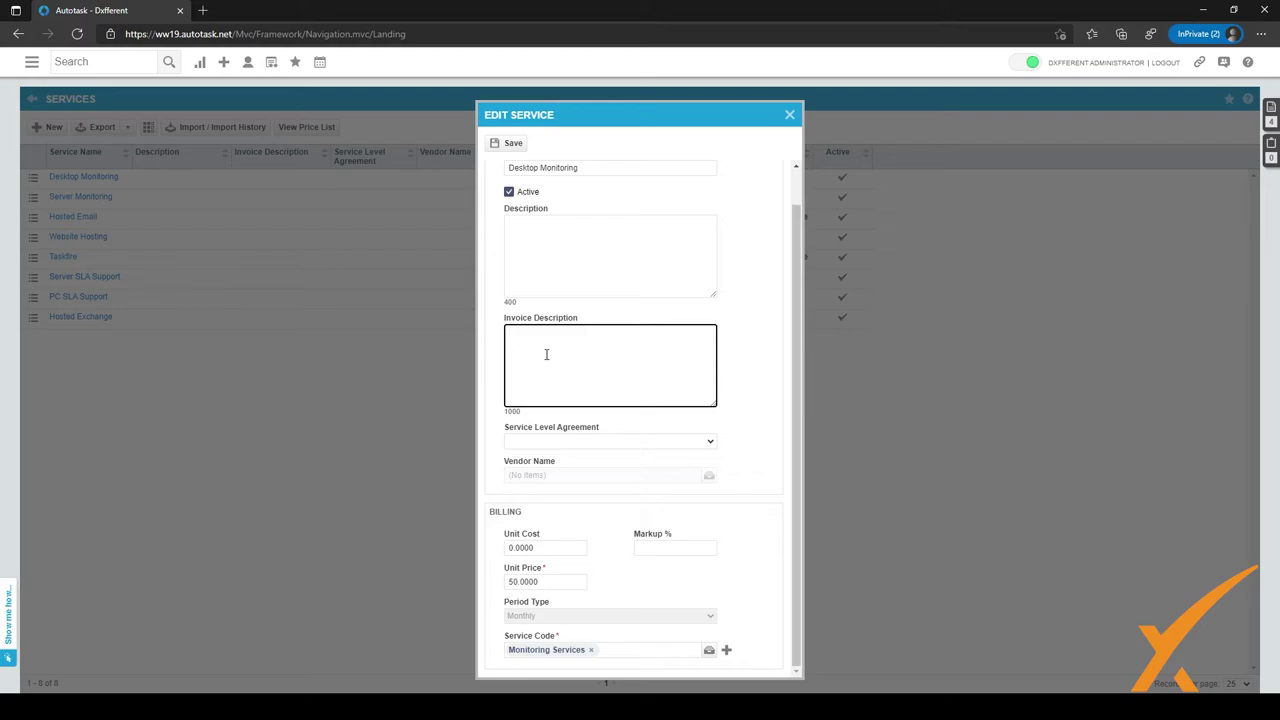
{"action": "left_click", "coordinate": [561, 443]}
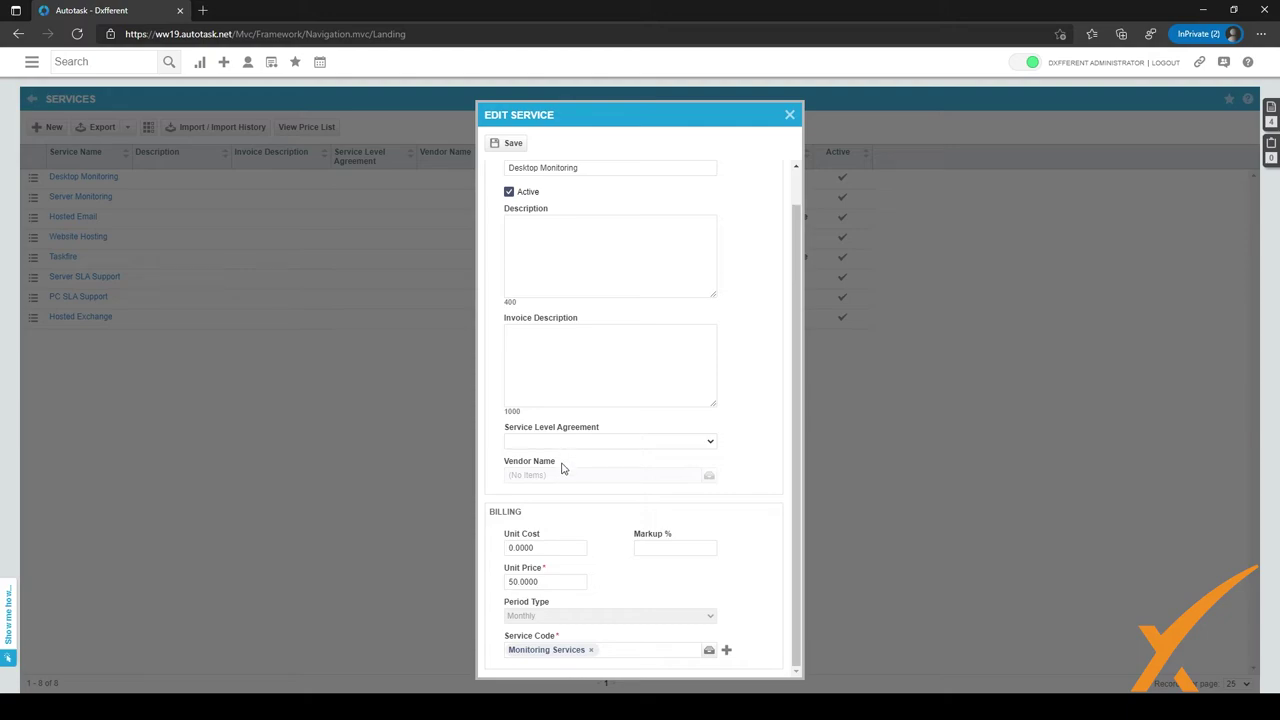
{"action": "left_click", "coordinate": [563, 465]}
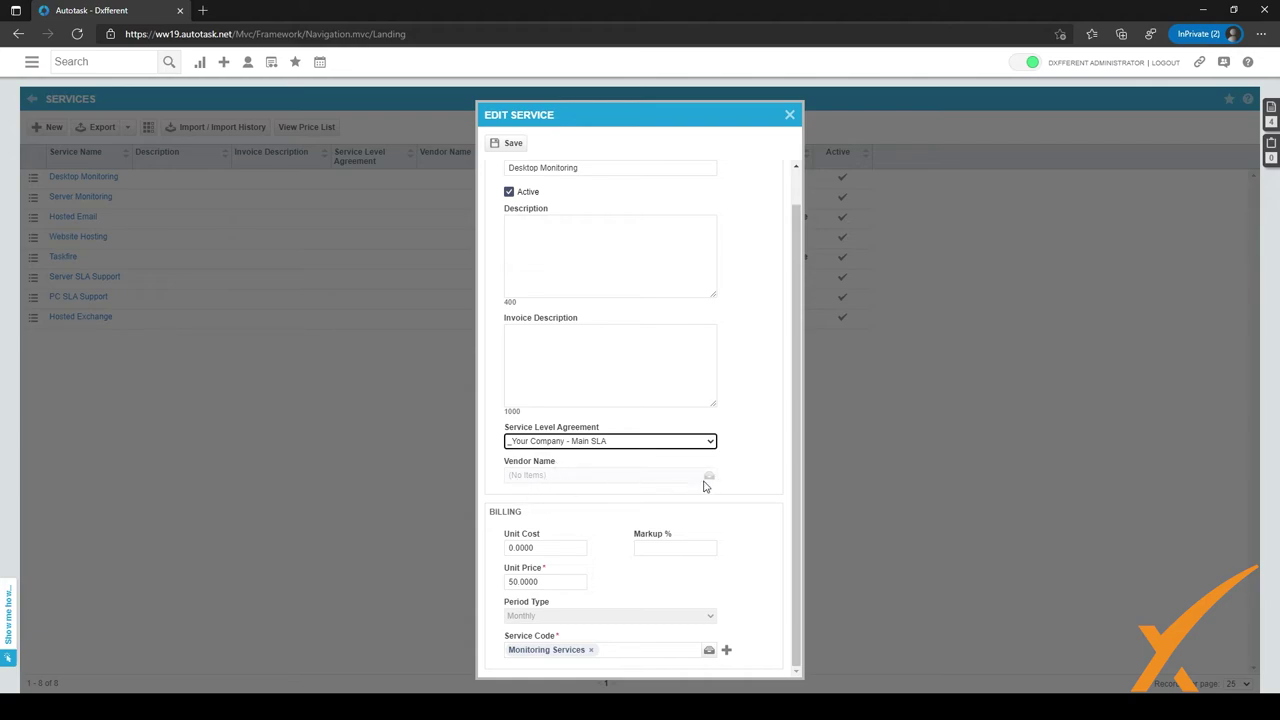
Step: Set Desktop Monitoring's SLA to _Your Company - Main SLA and close the edit form
{"action": "left_click_drag", "start_coordinate": [530, 514], "coordinate": [497, 512]}
{"action": "left_click", "coordinate": [557, 520]}
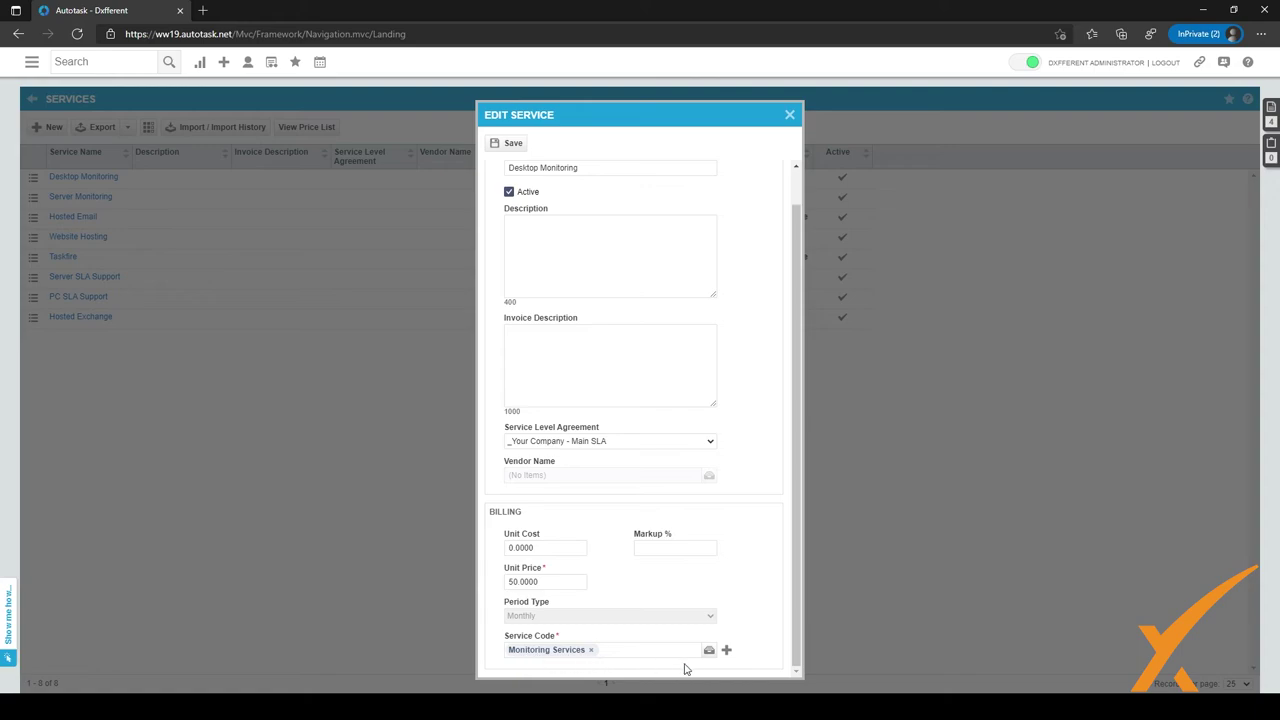
{"action": "left_click", "coordinate": [790, 116]}
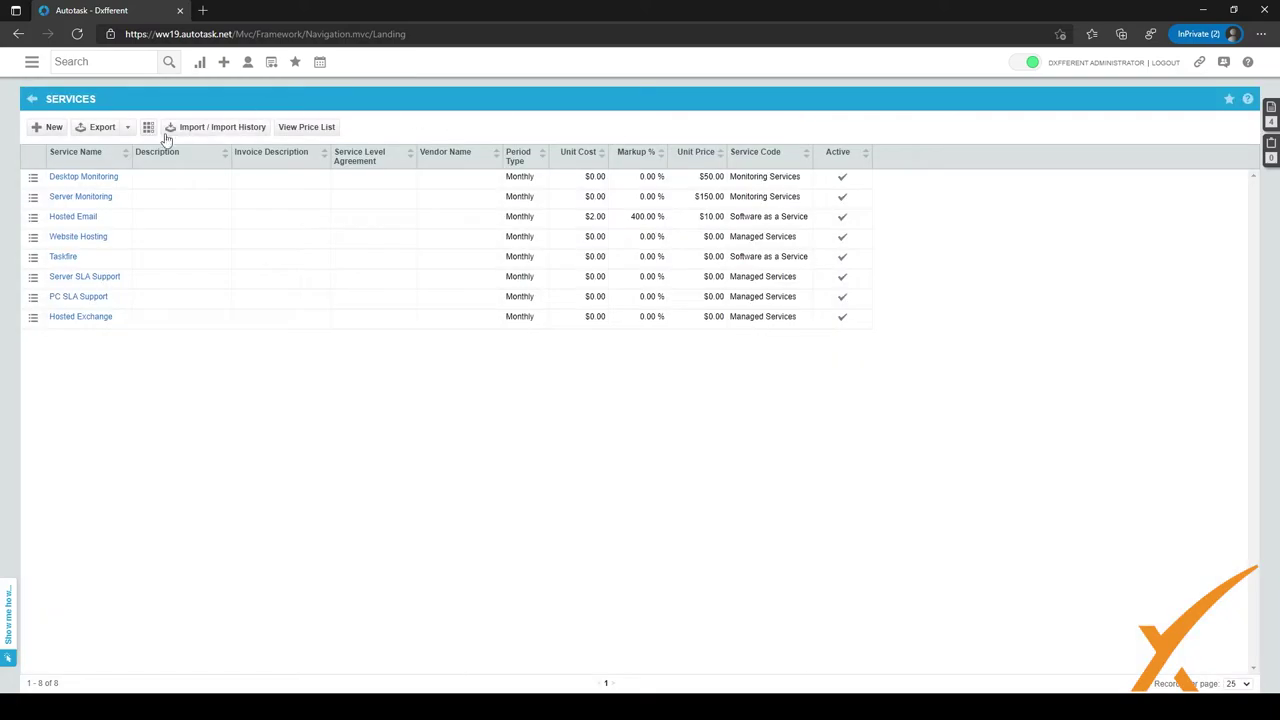
Step: Start a new service and set its Service Code to Managed Services
{"action": "left_click", "coordinate": [40, 129]}
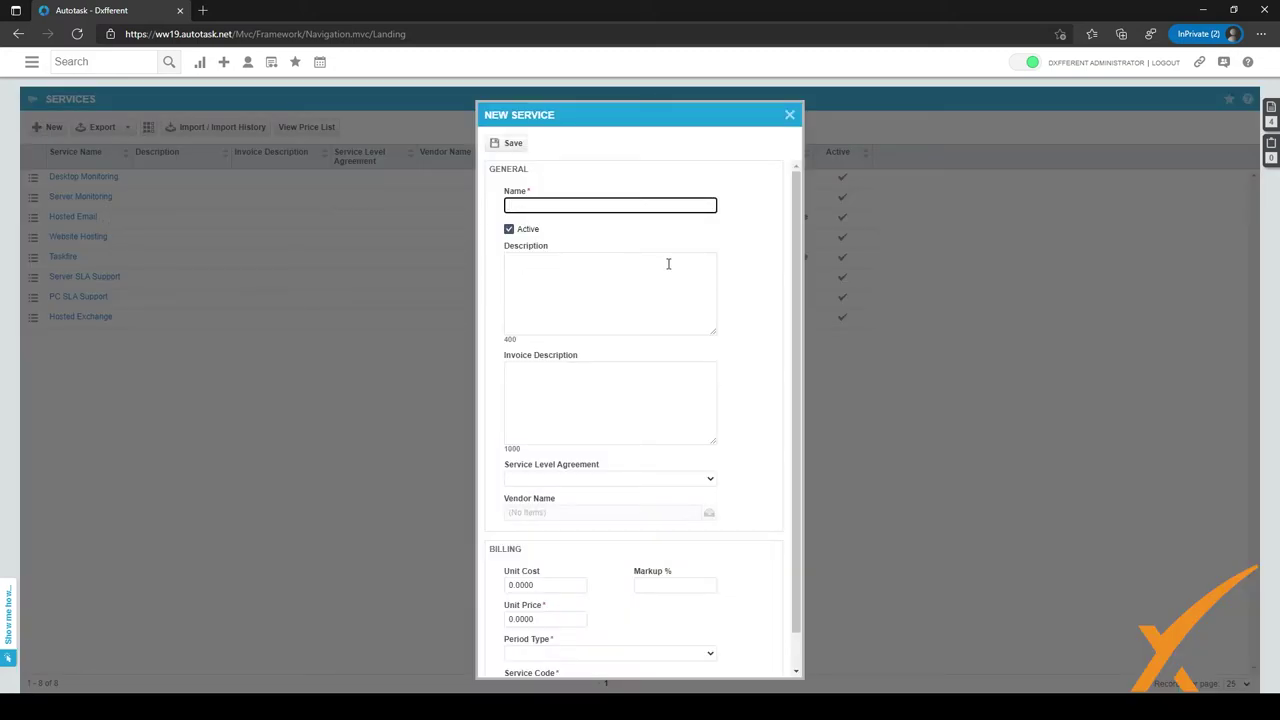
{"action": "scroll", "coordinate": [604, 653], "scroll_direction": "down", "scroll_amount": 1}
{"action": "left_click", "coordinate": [604, 652]}
{"action": "left_click", "coordinate": [586, 652]}
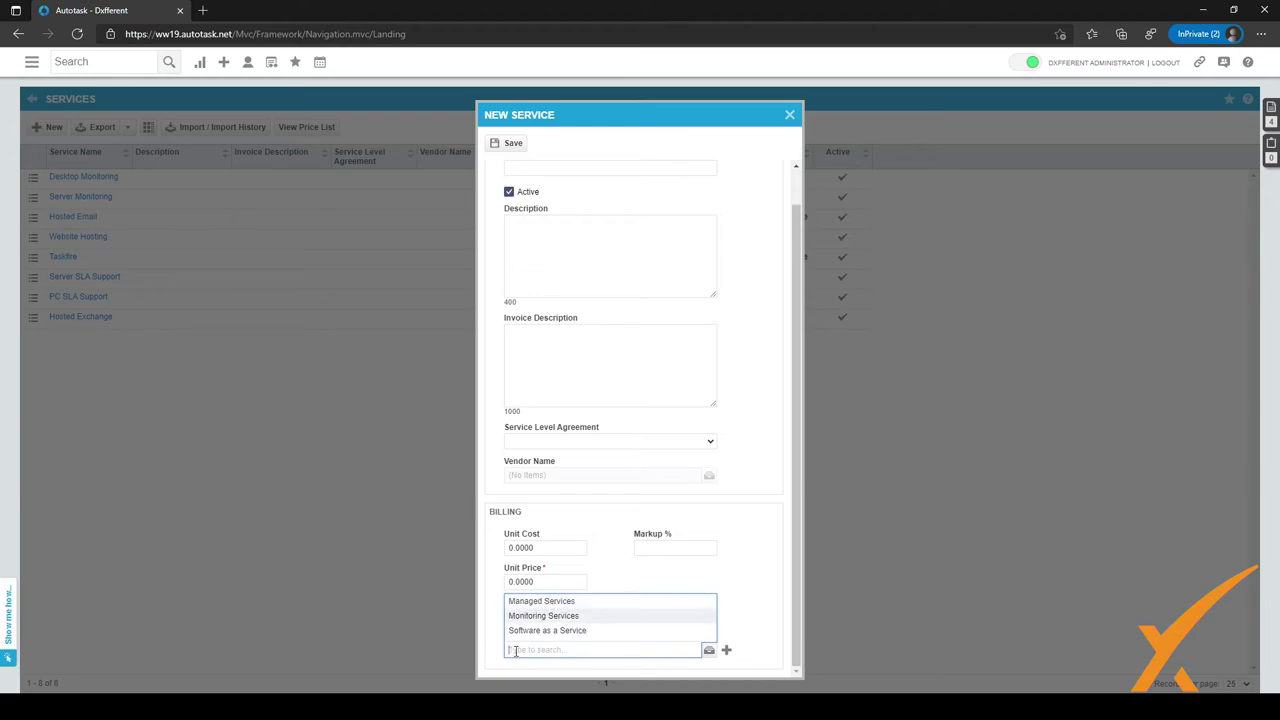
{"action": "left_click", "coordinate": [708, 651]}
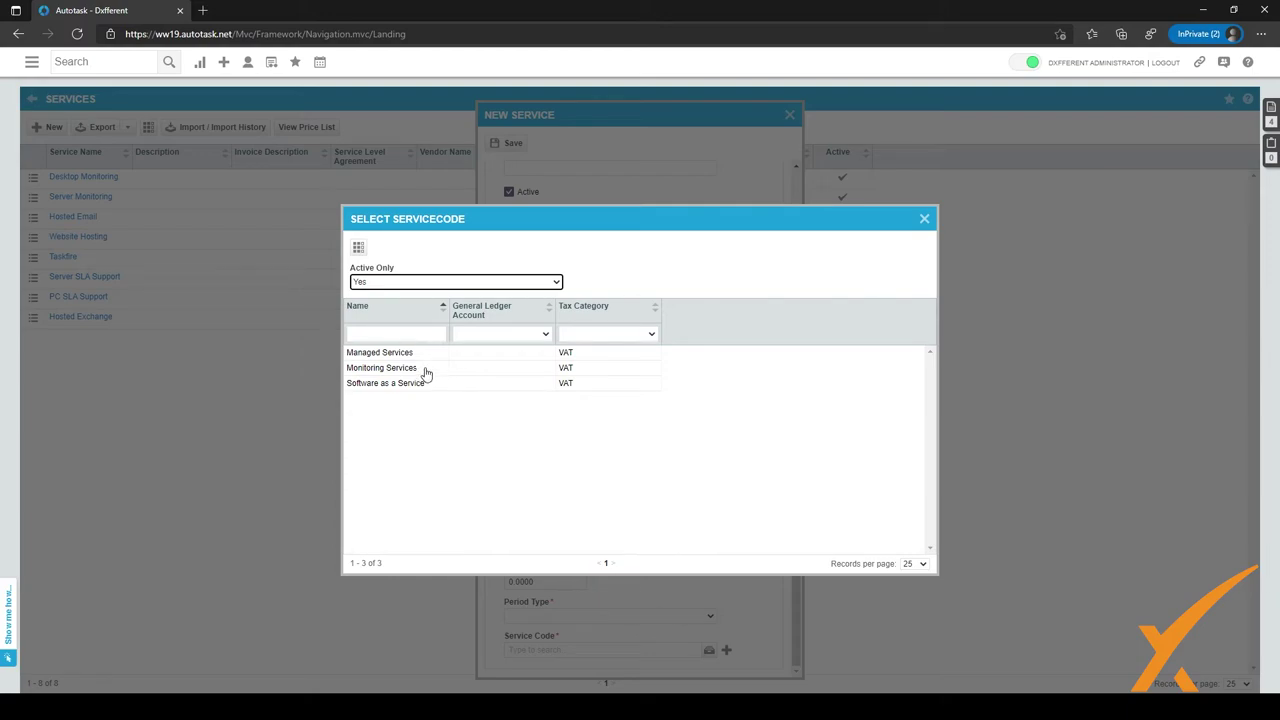
{"action": "left_click", "coordinate": [390, 333]}
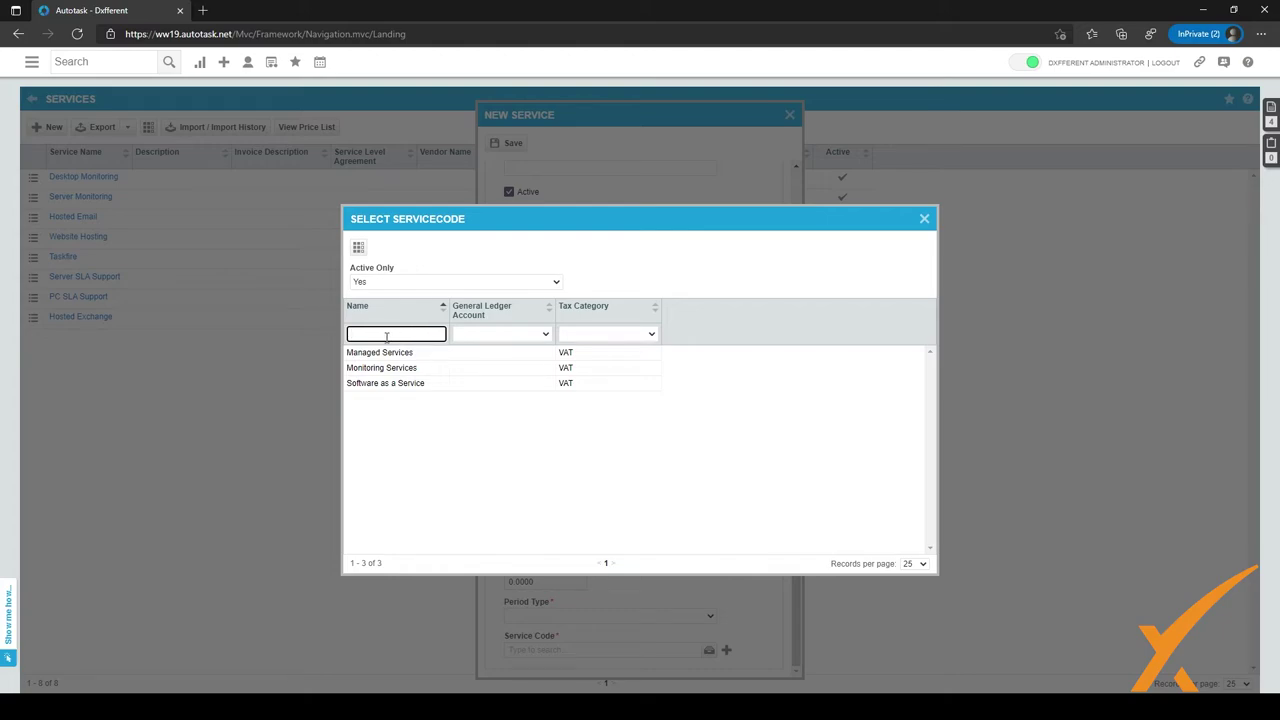
{"action": "left_click", "coordinate": [707, 477]}
{"action": "left_click", "coordinate": [398, 358]}
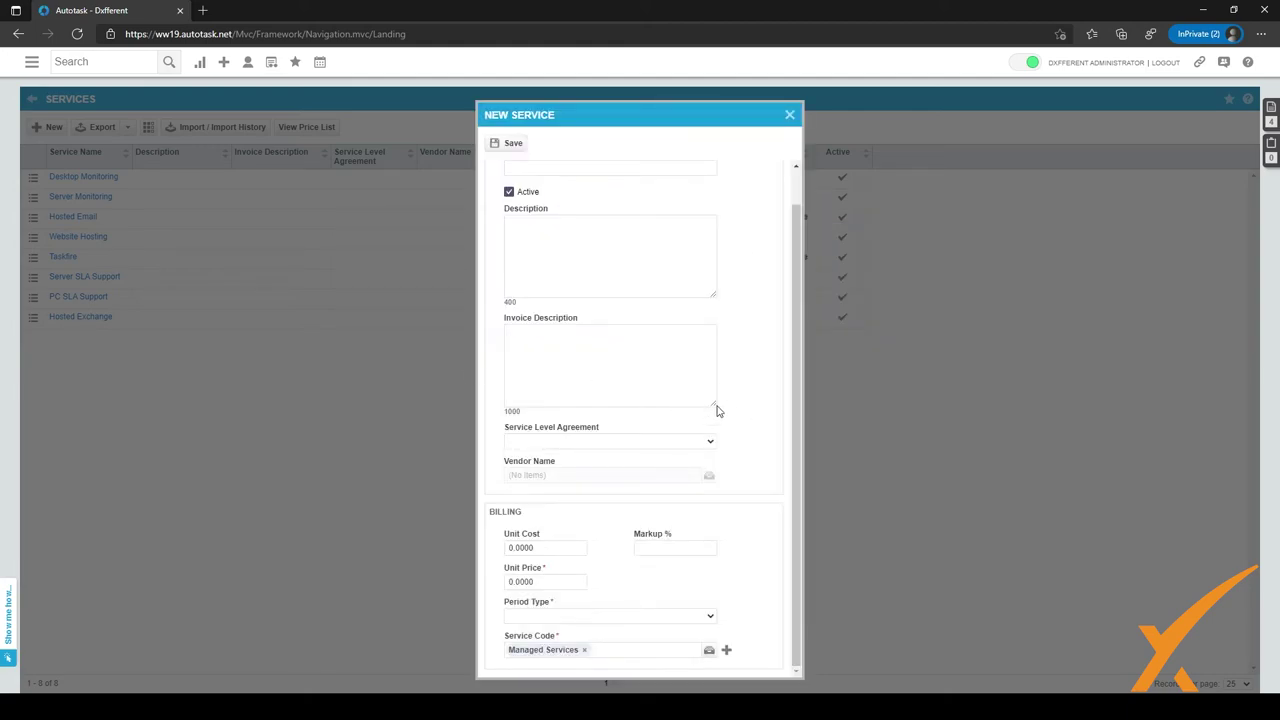
Step: Close the New Service form without saving and go to the Price List
{"action": "scroll", "coordinate": [645, 470], "scroll_direction": "up", "scroll_amount": 2}
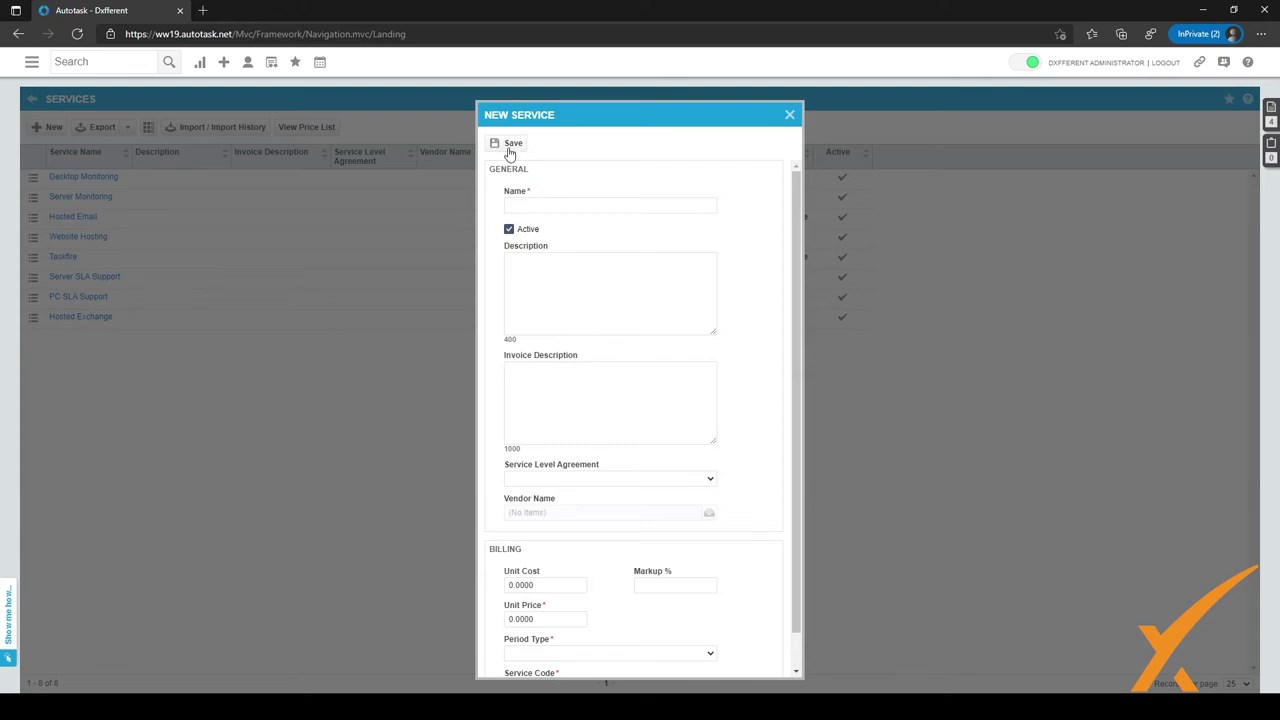
{"action": "left_click", "coordinate": [787, 115]}
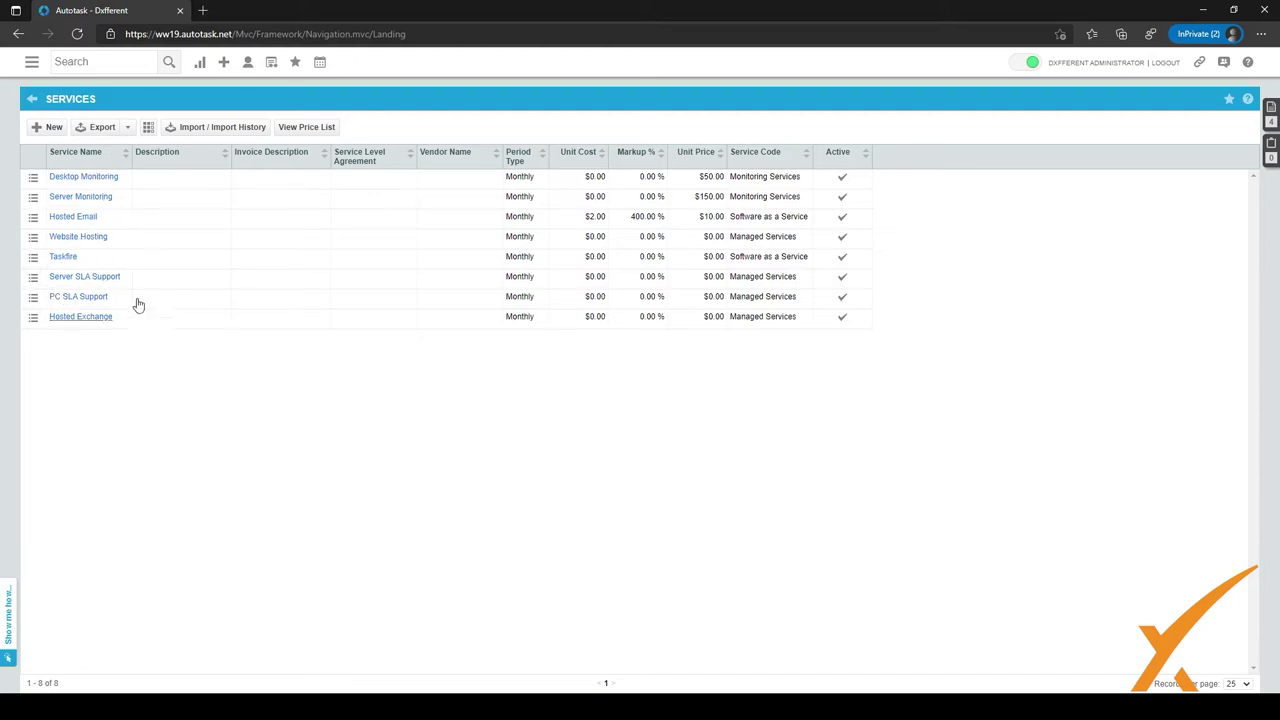
{"action": "left_click", "coordinate": [314, 128]}
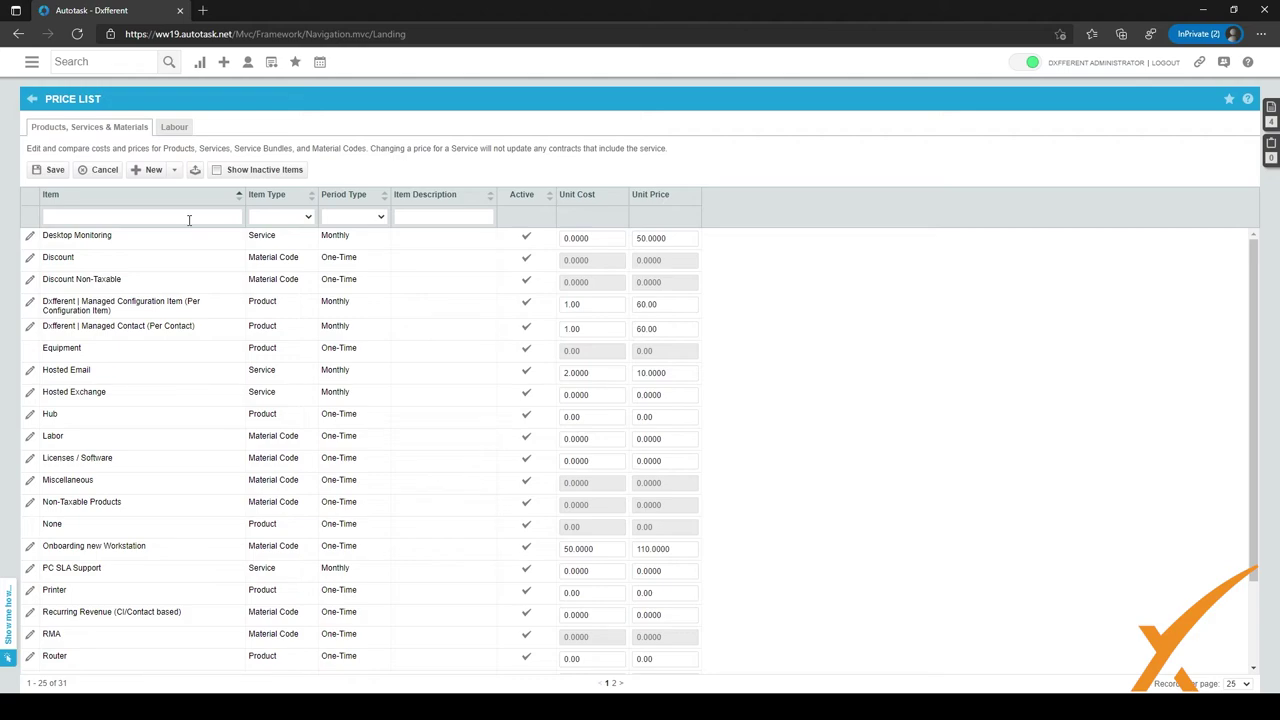
Step: Clear the Item Type and Item filters so all 31 price list items show
{"action": "left_click", "coordinate": [277, 266]}
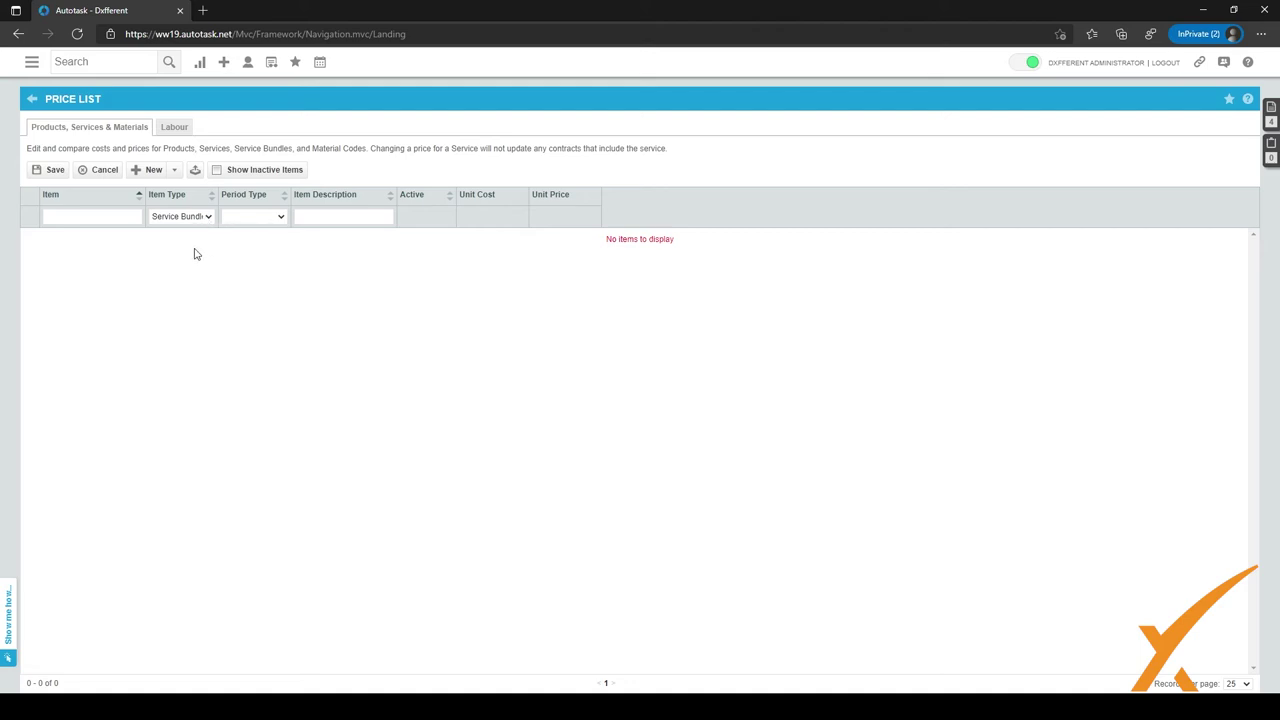
{"action": "key", "text": "Up"}
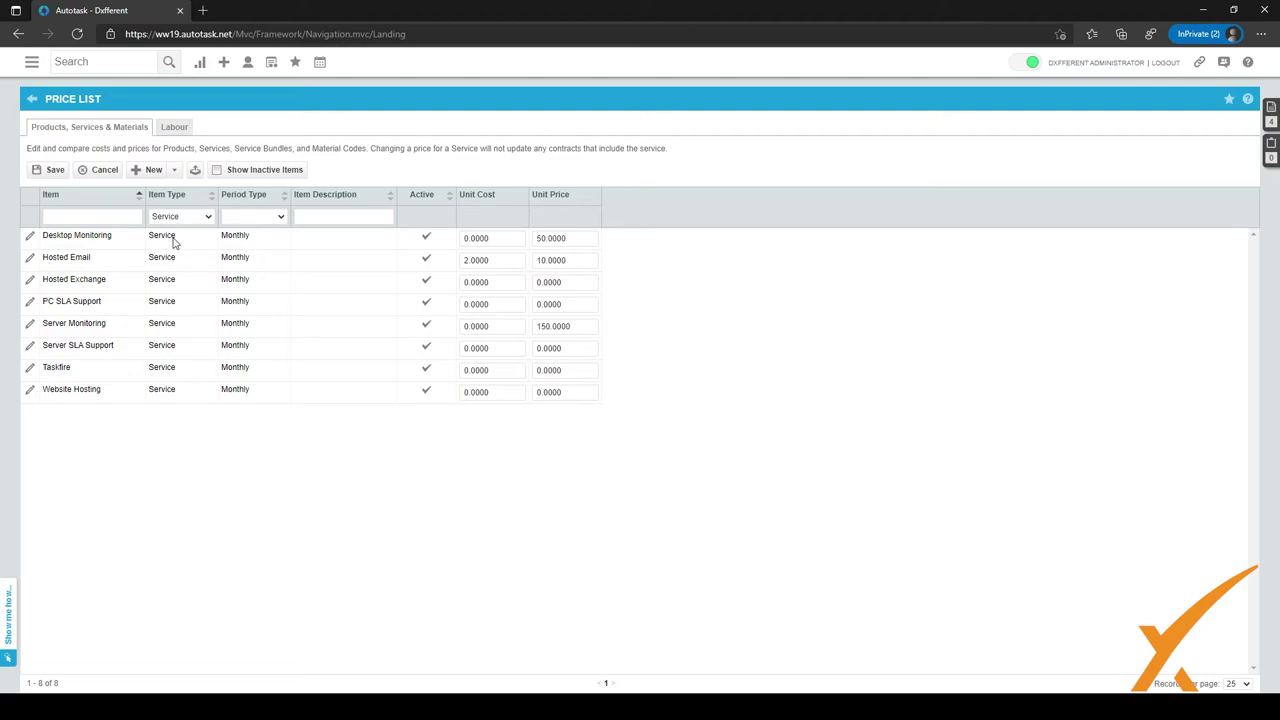
{"action": "key", "text": "Home"}
{"action": "left_click", "coordinate": [133, 217]}
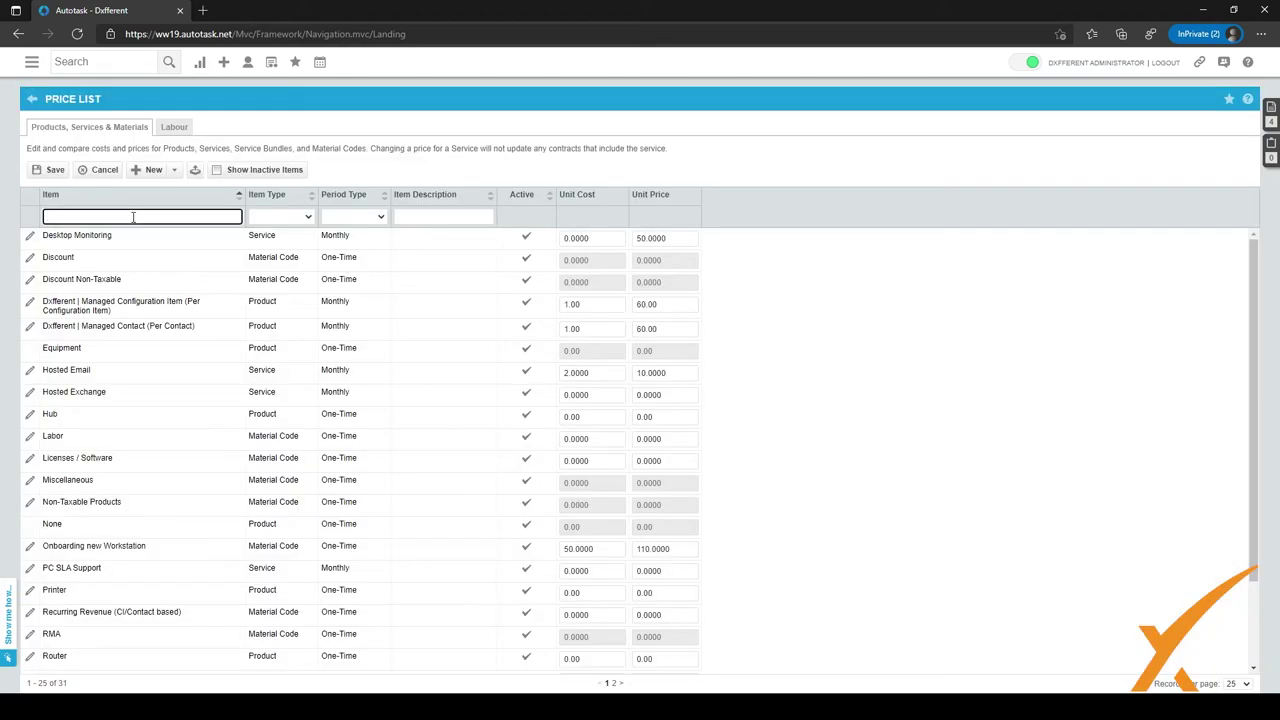
{"action": "type", "text": "service"}
{"action": "double_click", "coordinate": [133, 217]}
{"action": "key", "text": "BackSpace"}
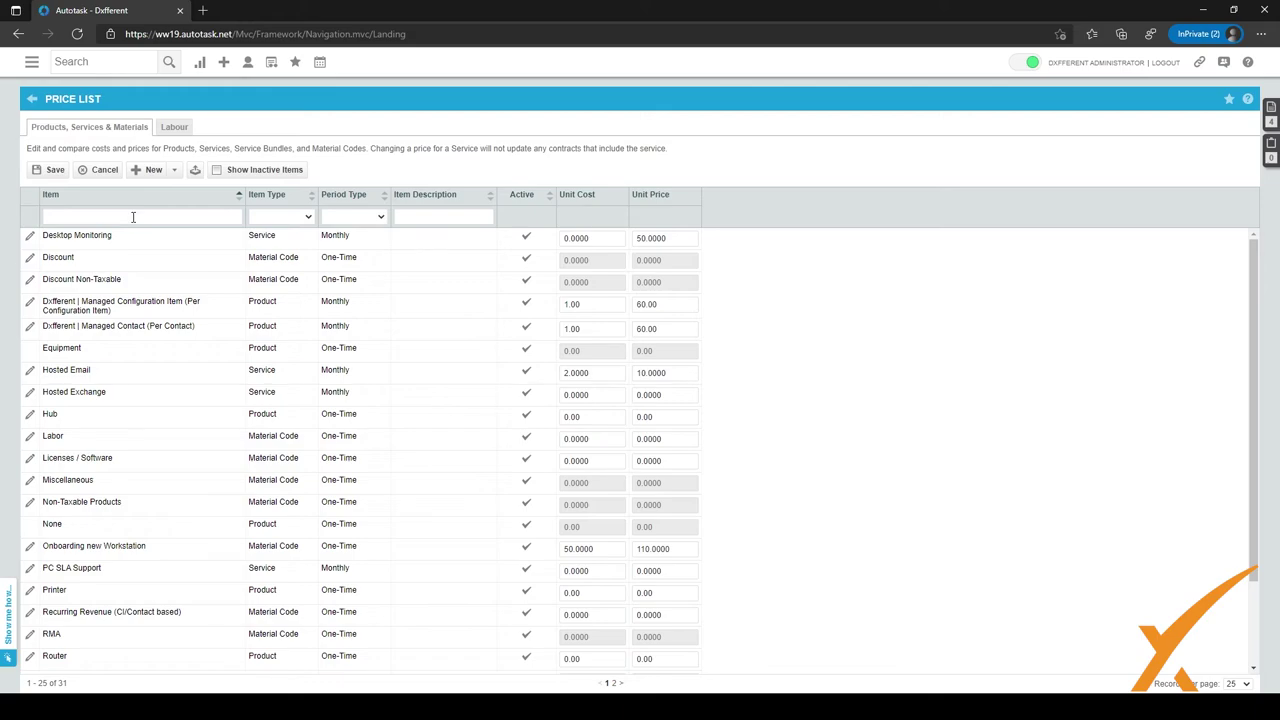
{"action": "left_click", "coordinate": [173, 175]}
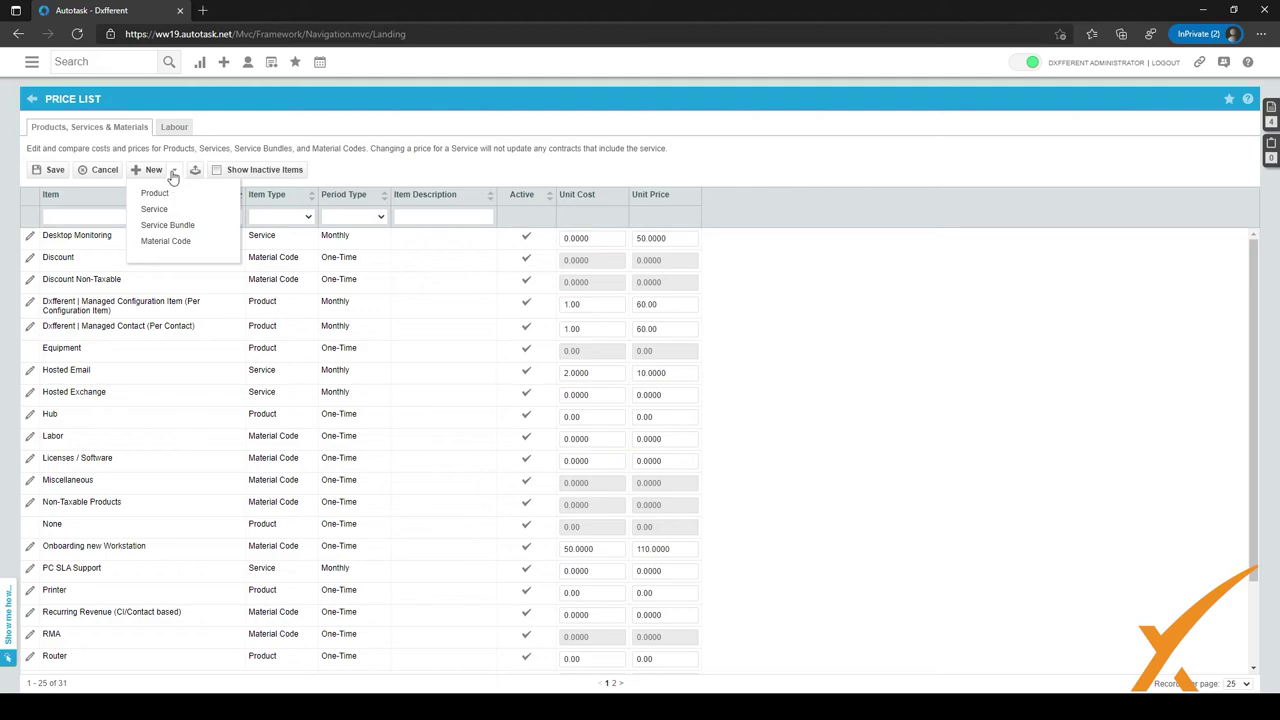
{"action": "left_click", "coordinate": [172, 172]}
{"action": "double_click", "coordinate": [170, 172]}
{"action": "left_click", "coordinate": [170, 173]}
{"action": "left_click", "coordinate": [155, 209]}
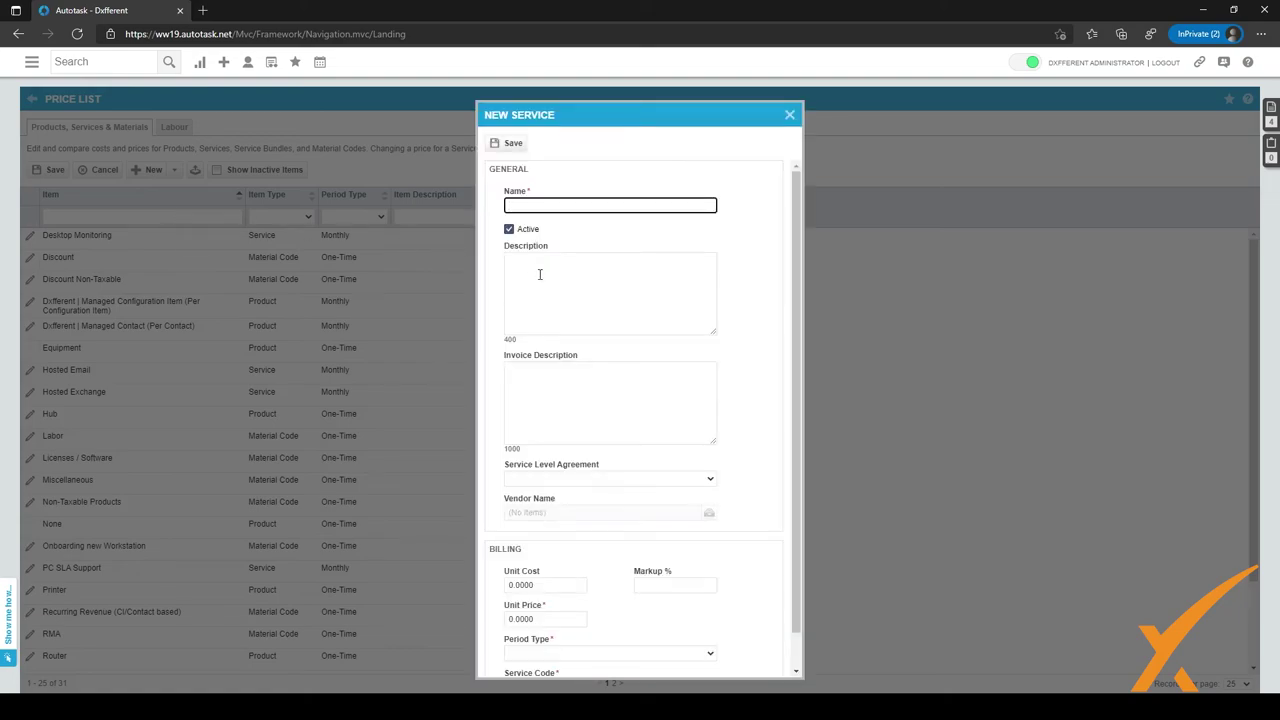
{"action": "scroll", "coordinate": [612, 298], "scroll_direction": "down", "scroll_amount": 1}
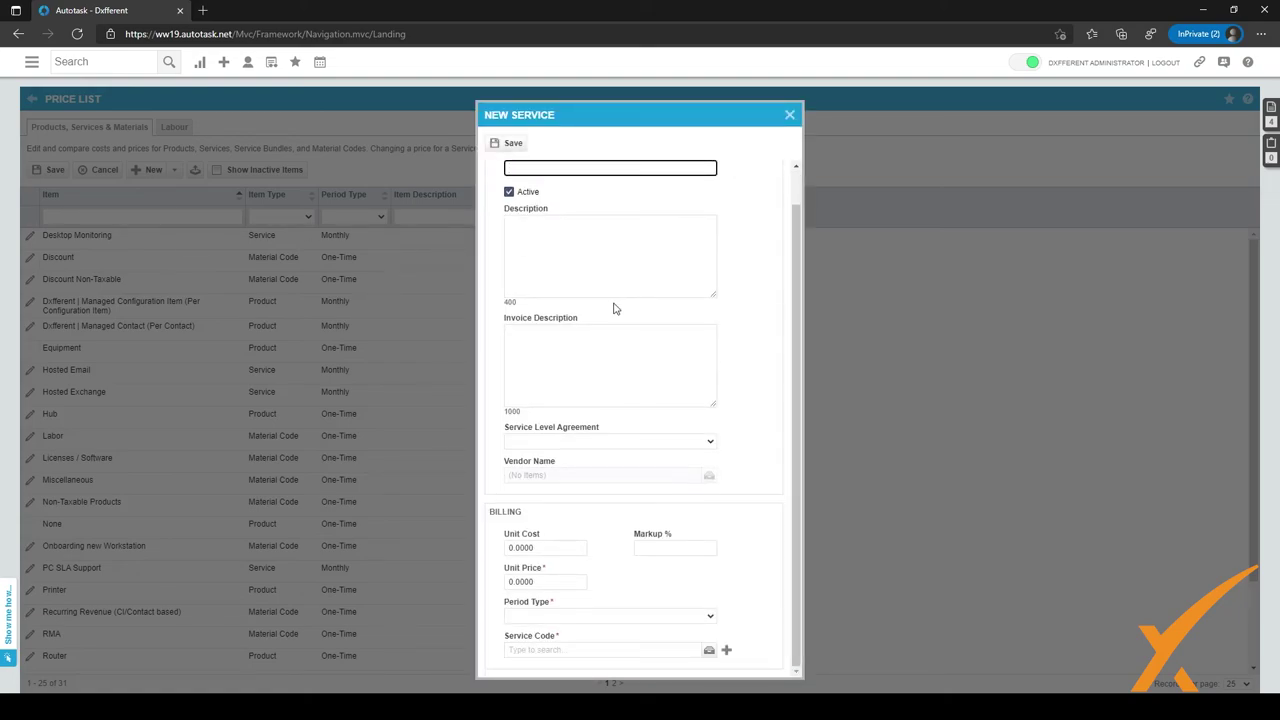
{"action": "scroll", "coordinate": [615, 308], "scroll_direction": "up", "scroll_amount": 1}
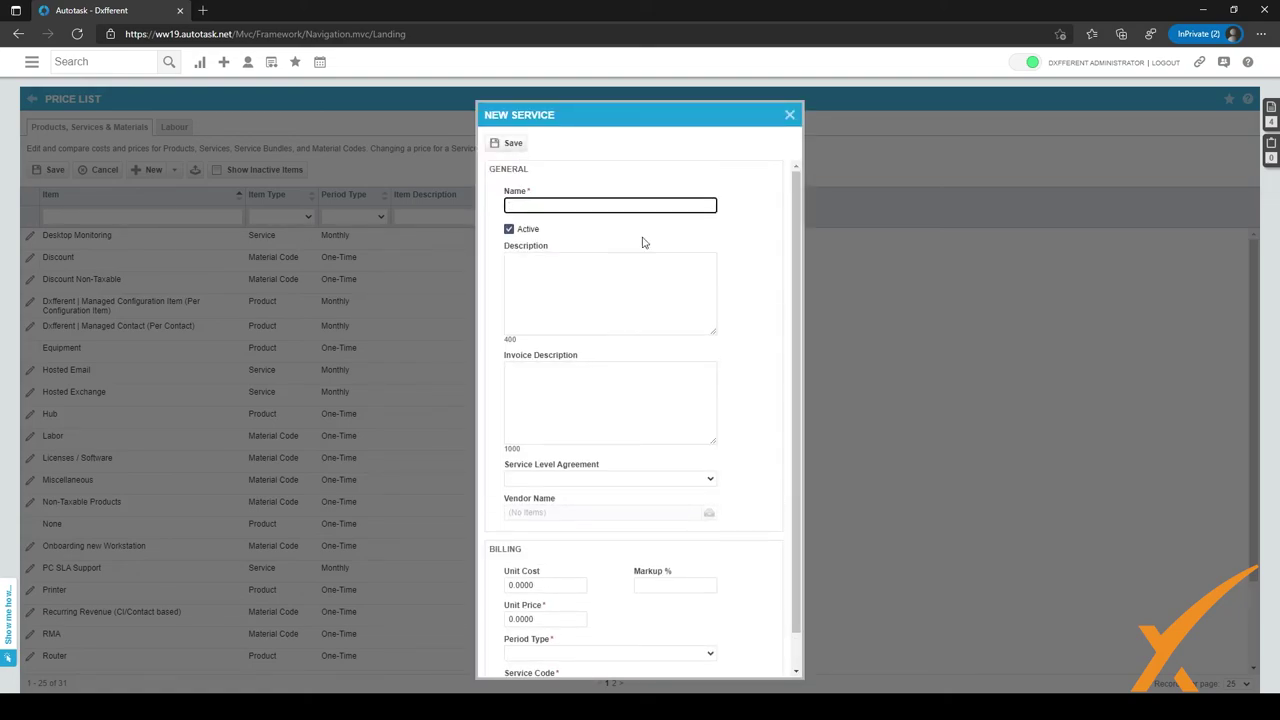
{"action": "type", "text": "-"}
{"action": "left_click", "coordinate": [789, 114]}
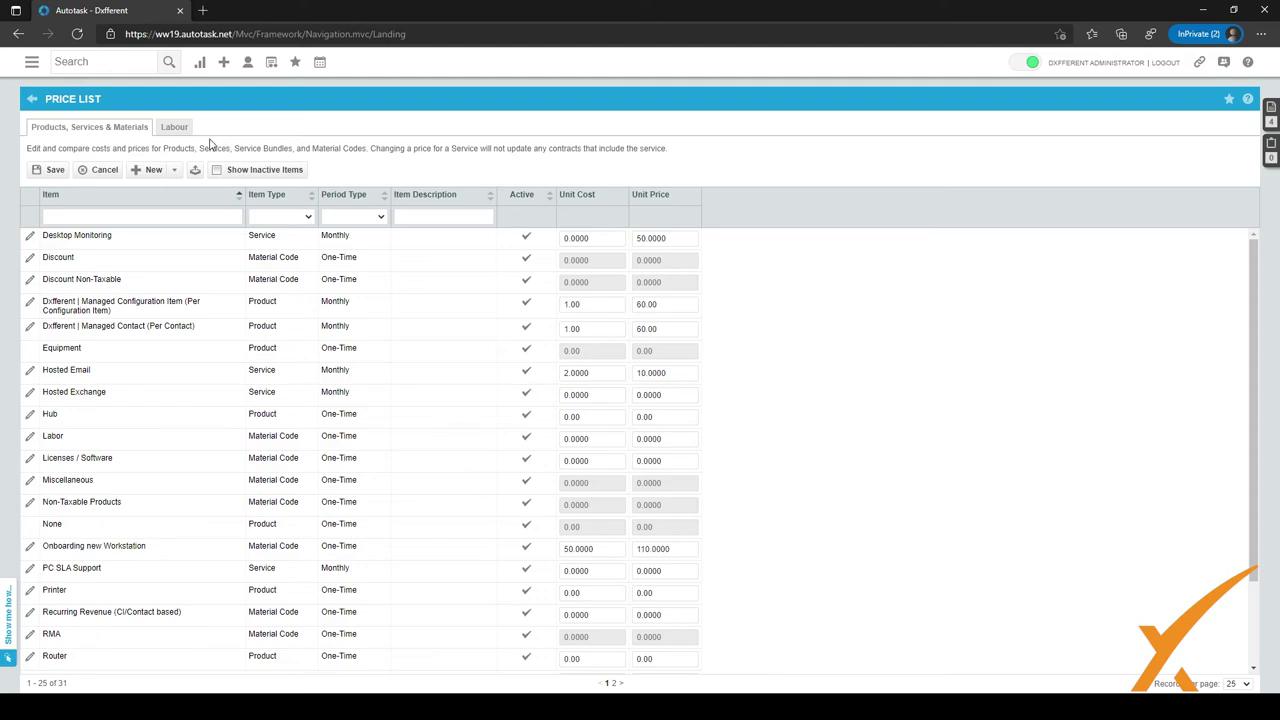
{"action": "left_click", "coordinate": [173, 170]}
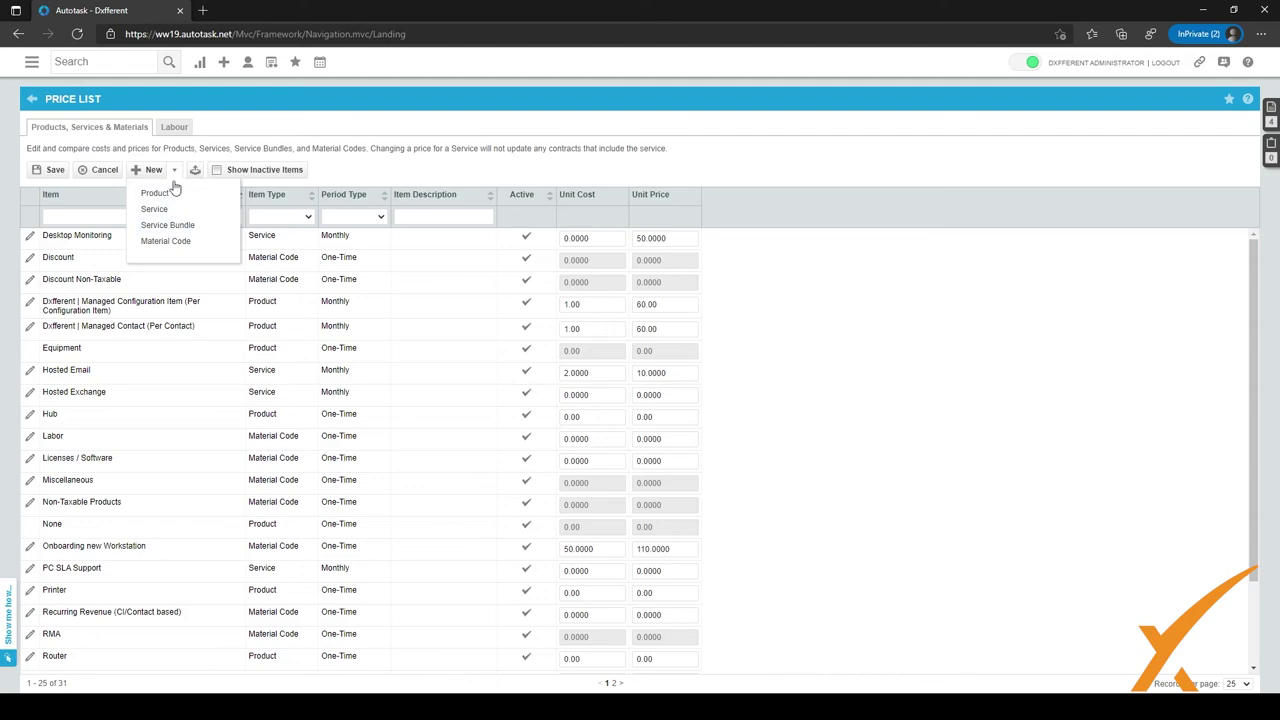
Step: Create a new Service Bundle named 'Bundle Test', leaving the other fields blank
{"action": "left_click", "coordinate": [174, 229]}
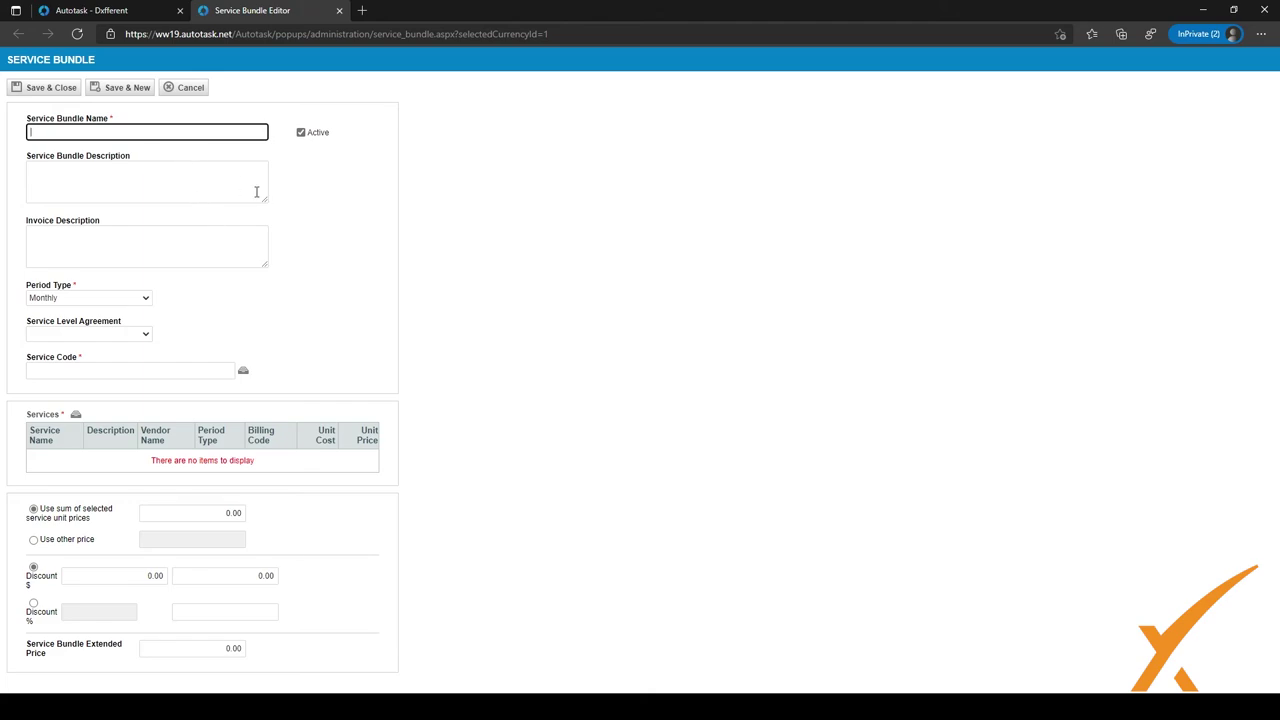
{"action": "type", "text": "Bundle Test"}
{"action": "left_click", "coordinate": [234, 200]}
{"action": "left_click", "coordinate": [194, 248]}
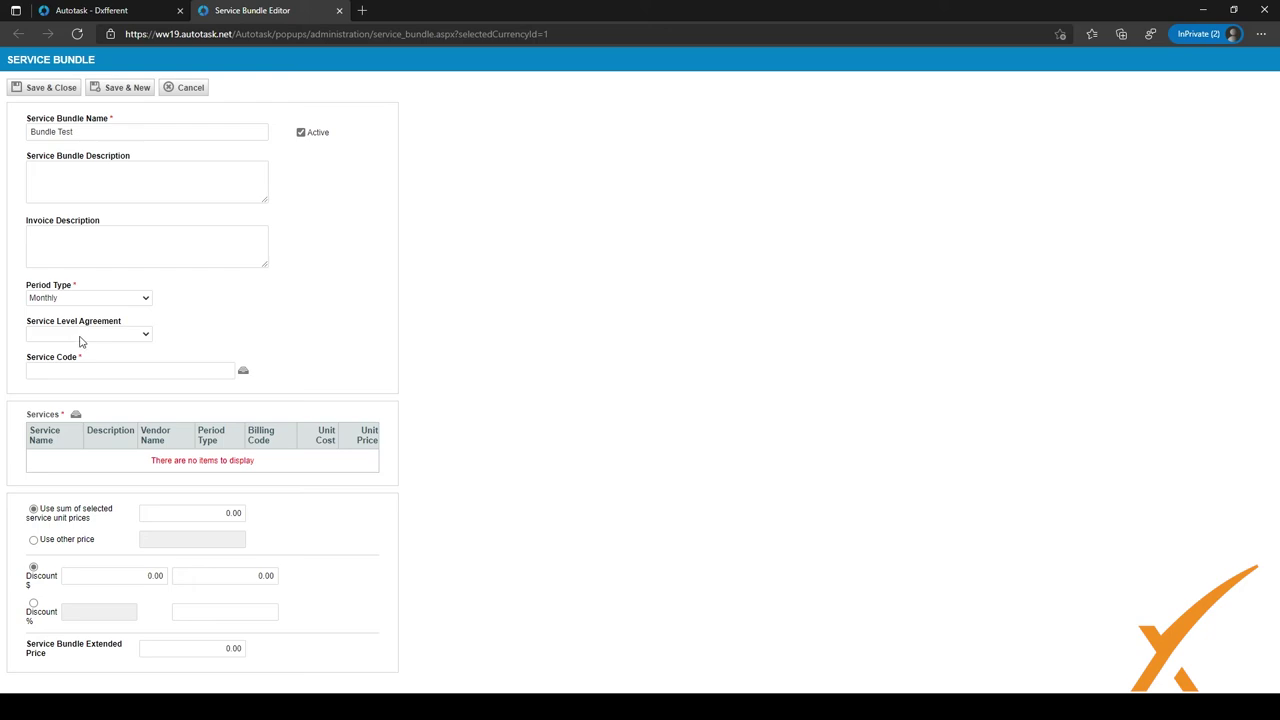
{"action": "left_click", "coordinate": [117, 369]}
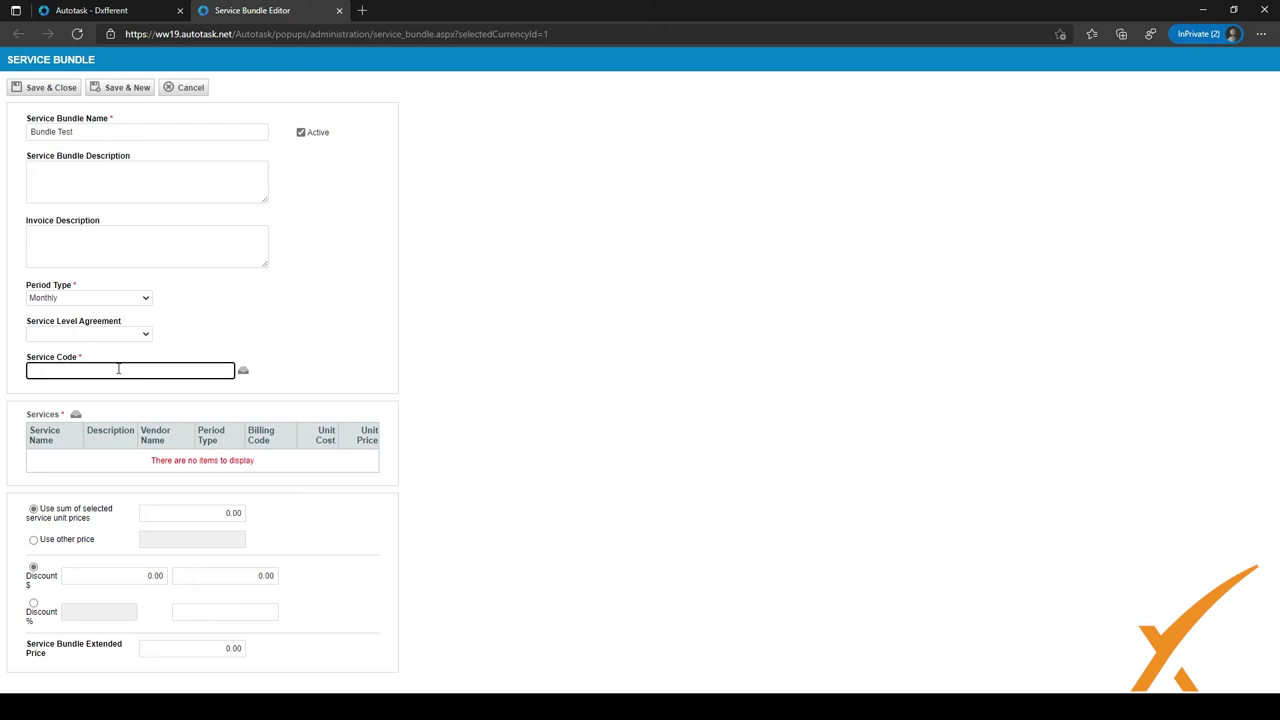
{"action": "left_click", "coordinate": [256, 369]}
{"action": "left_click", "coordinate": [243, 374]}
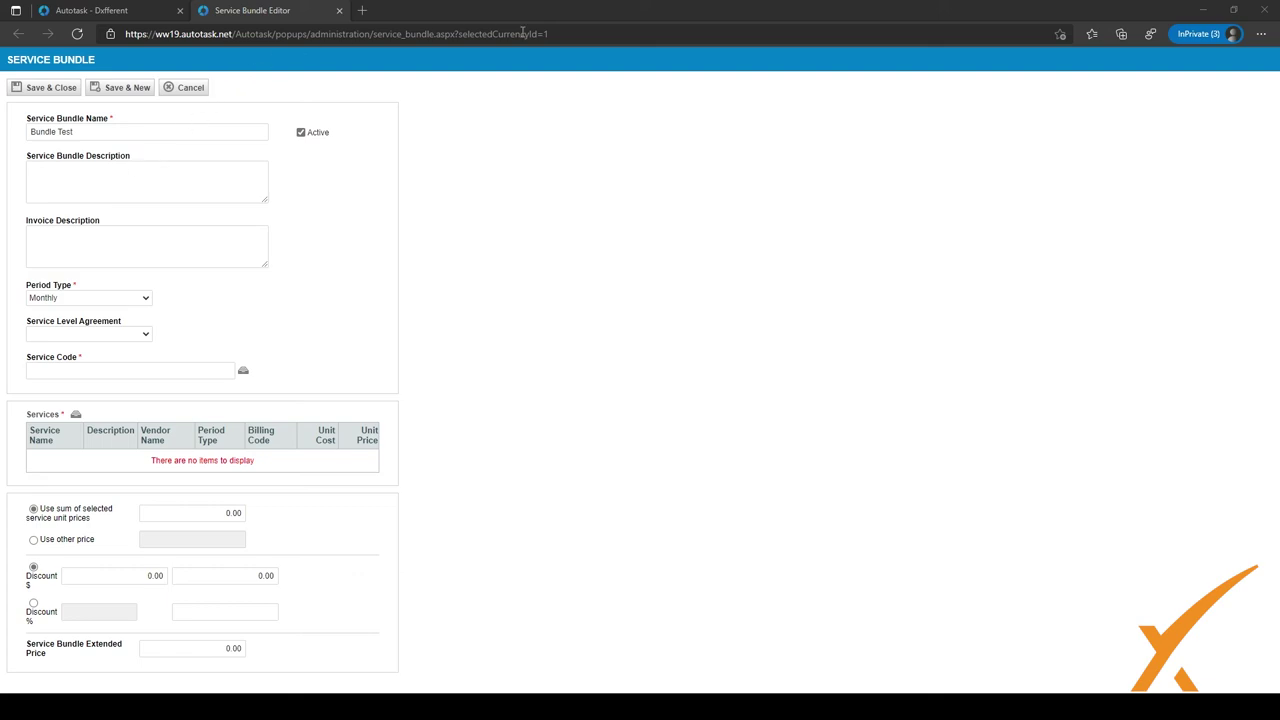
{"action": "left_click", "coordinate": [587, 16]}
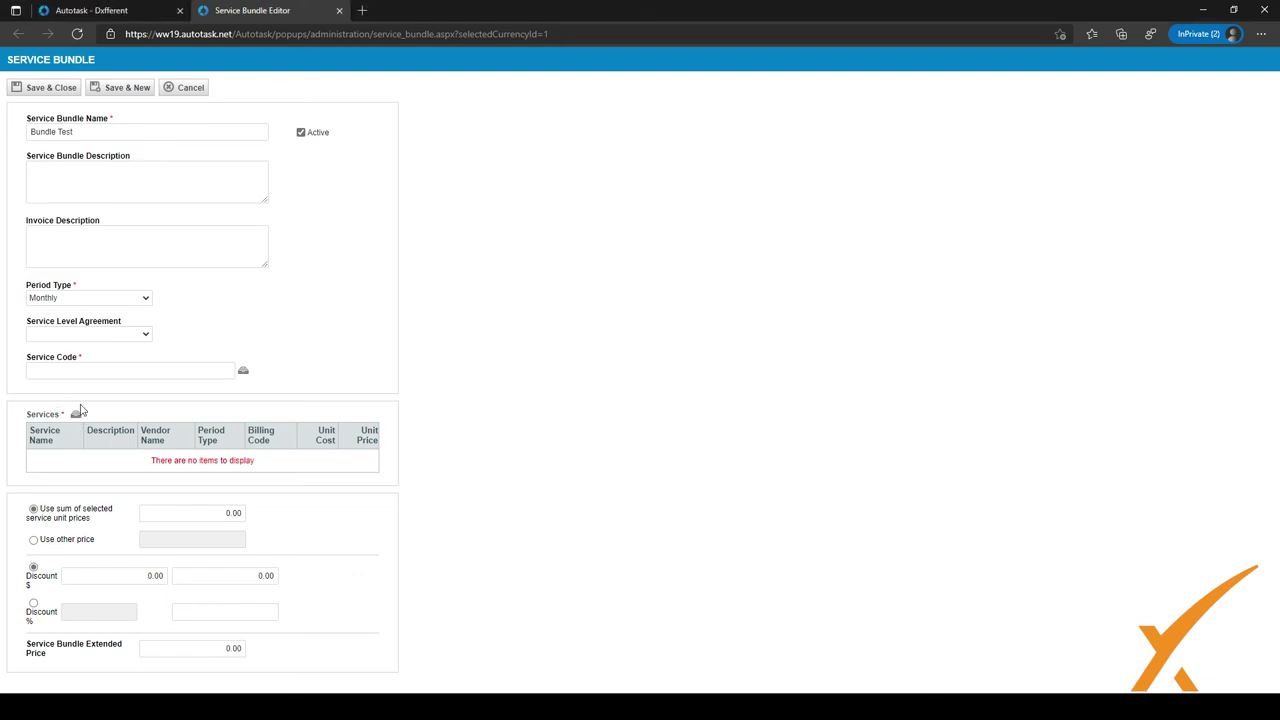
{"action": "left_click_drag", "start_coordinate": [32, 416], "coordinate": [61, 415]}
Step: Add Desktop Monitoring, Hosted Email and PC SLA Support to the bundle, totalling 60.00
{"action": "left_click", "coordinate": [76, 416]}
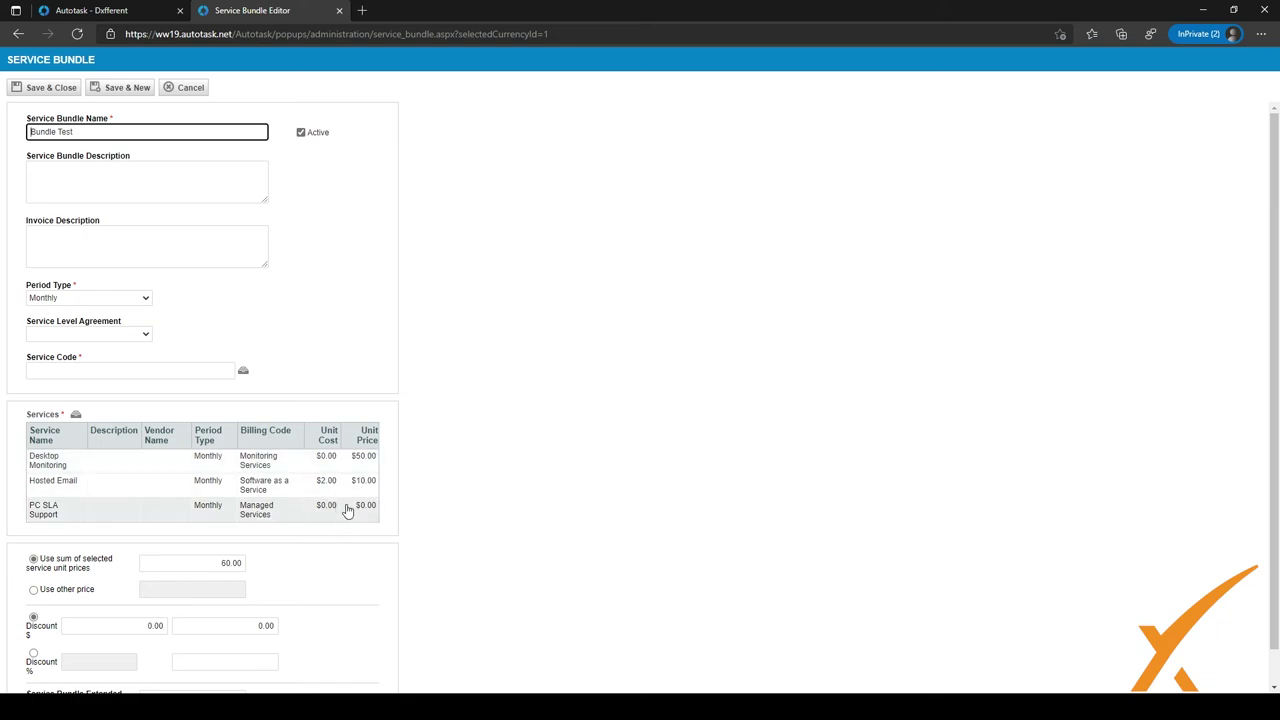
{"action": "scroll", "coordinate": [369, 524], "scroll_direction": "down", "scroll_amount": 1}
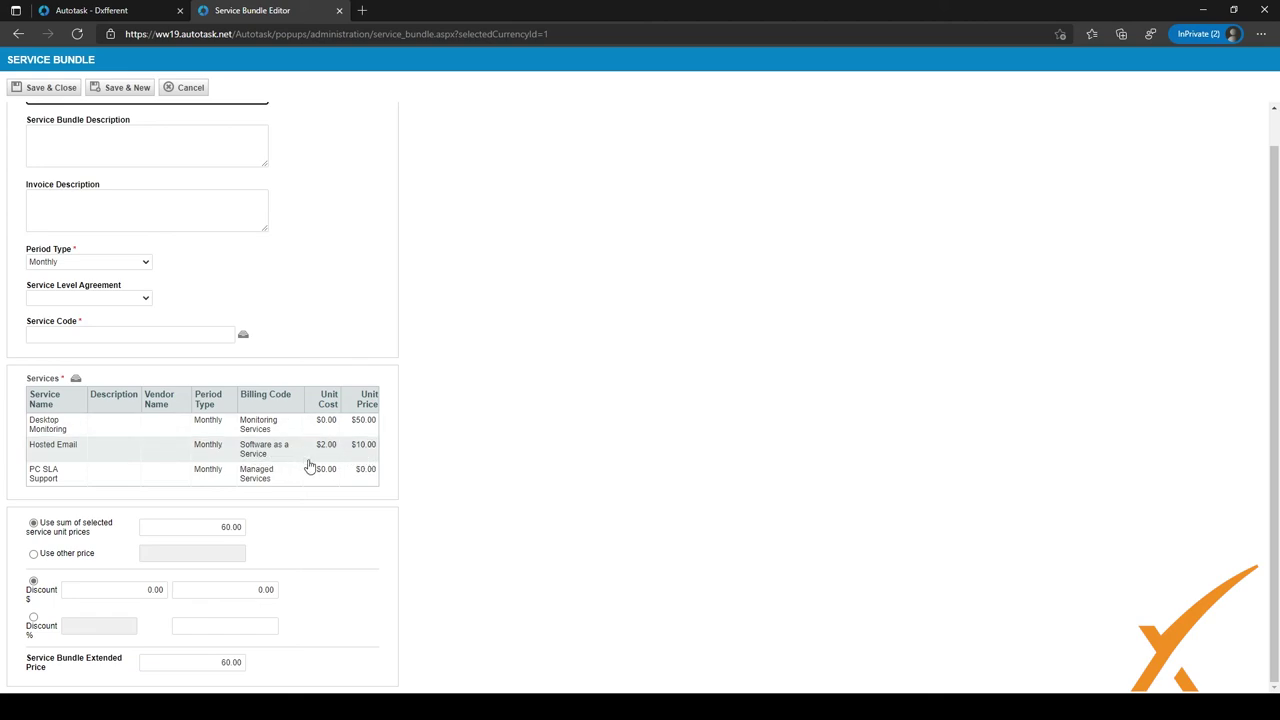
{"action": "left_click_drag", "start_coordinate": [195, 527], "coordinate": [248, 528]}
{"action": "left_click", "coordinate": [292, 533]}
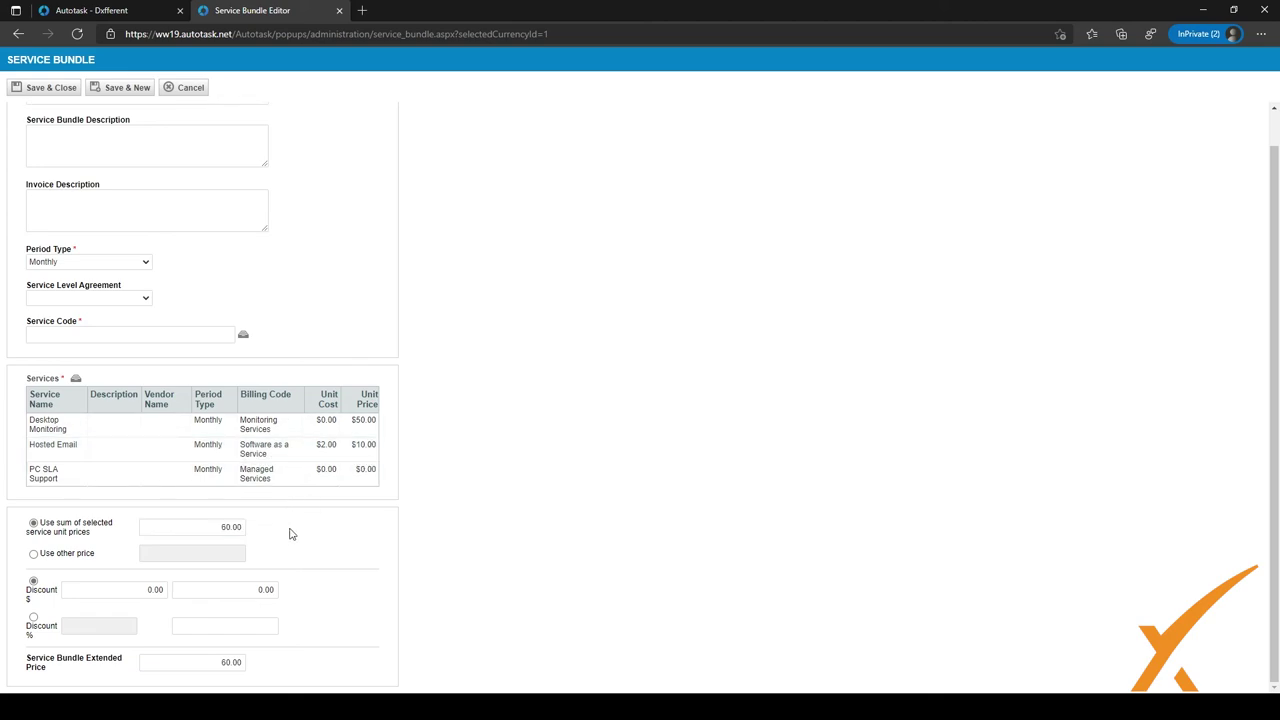
{"action": "left_click", "coordinate": [34, 555]}
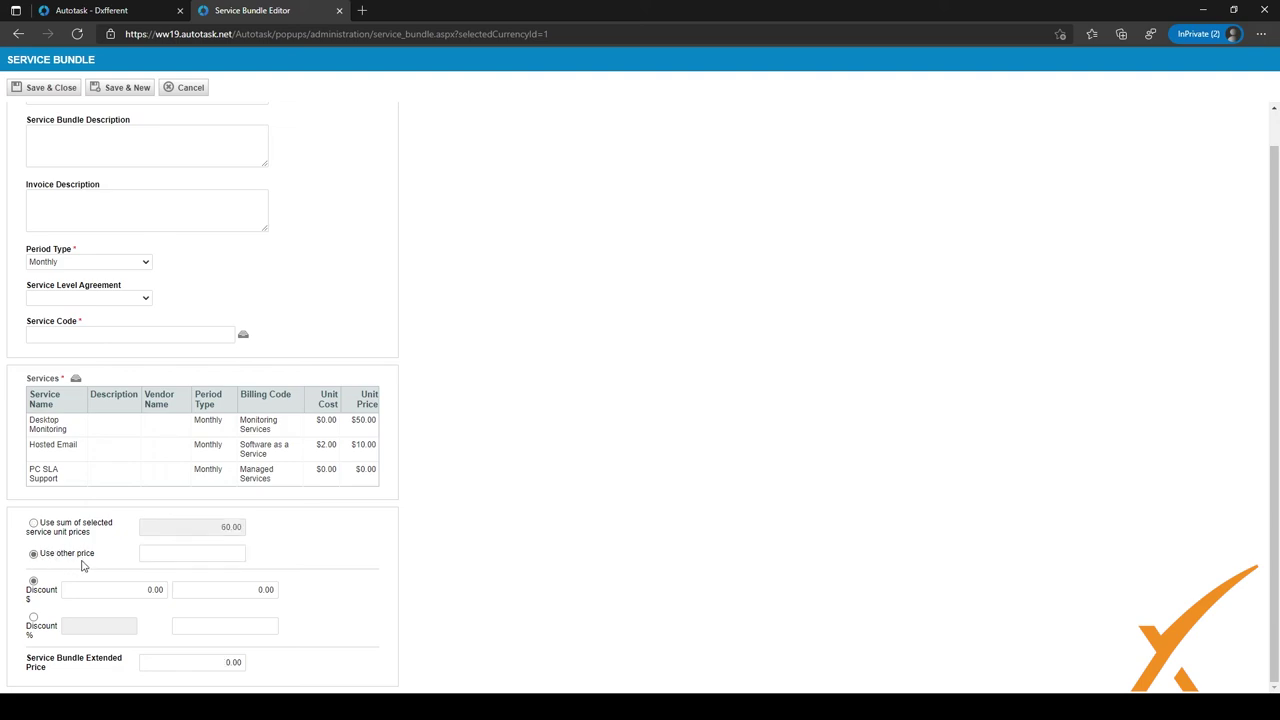
{"action": "left_click", "coordinate": [179, 559]}
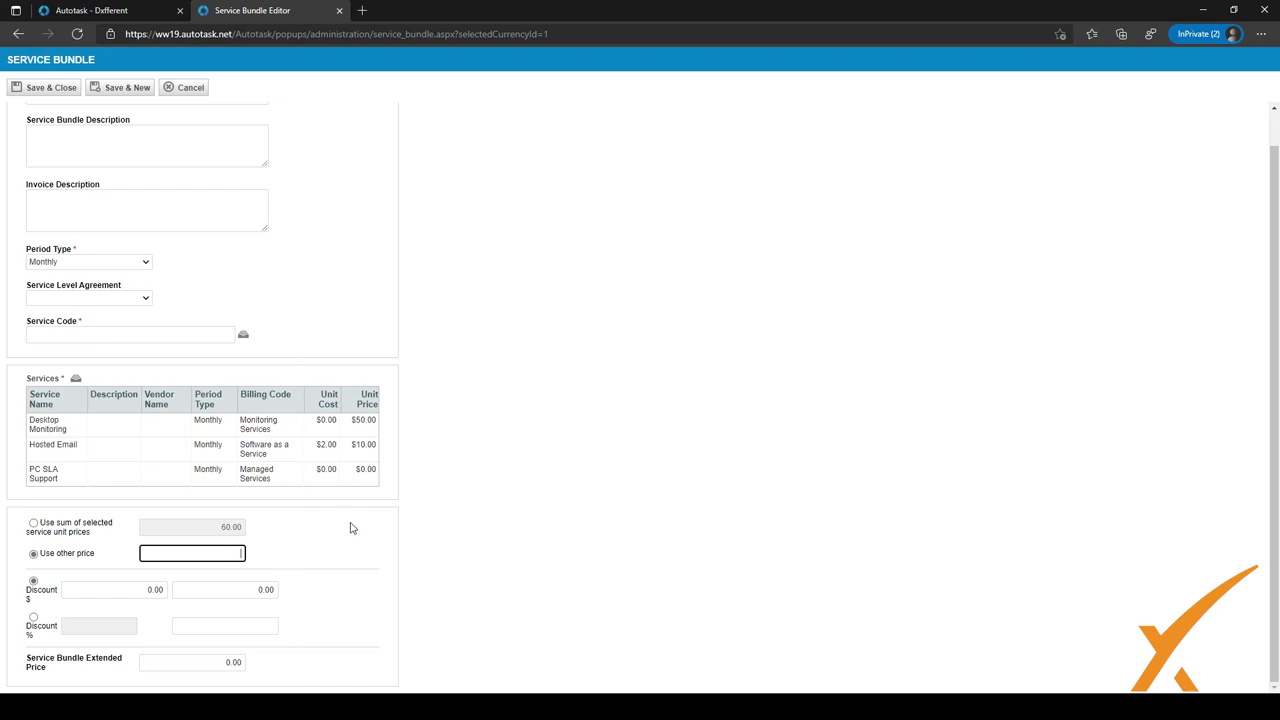
{"action": "type", "text": "75"}
{"action": "left_click", "coordinate": [414, 534]}
{"action": "left_click", "coordinate": [228, 547]}
{"action": "left_click", "coordinate": [67, 533]}
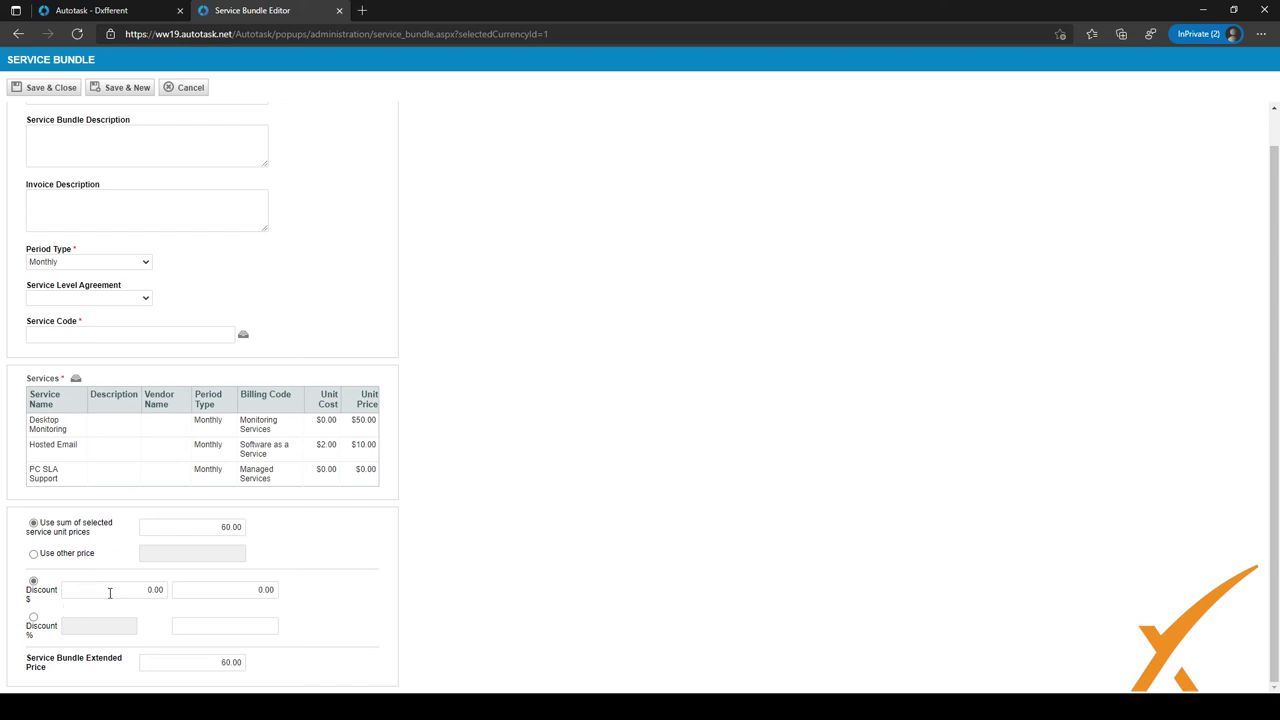
Step: Switch the discount to % and back to $, keeping the extended price at 60.00
{"action": "left_click", "coordinate": [129, 591]}
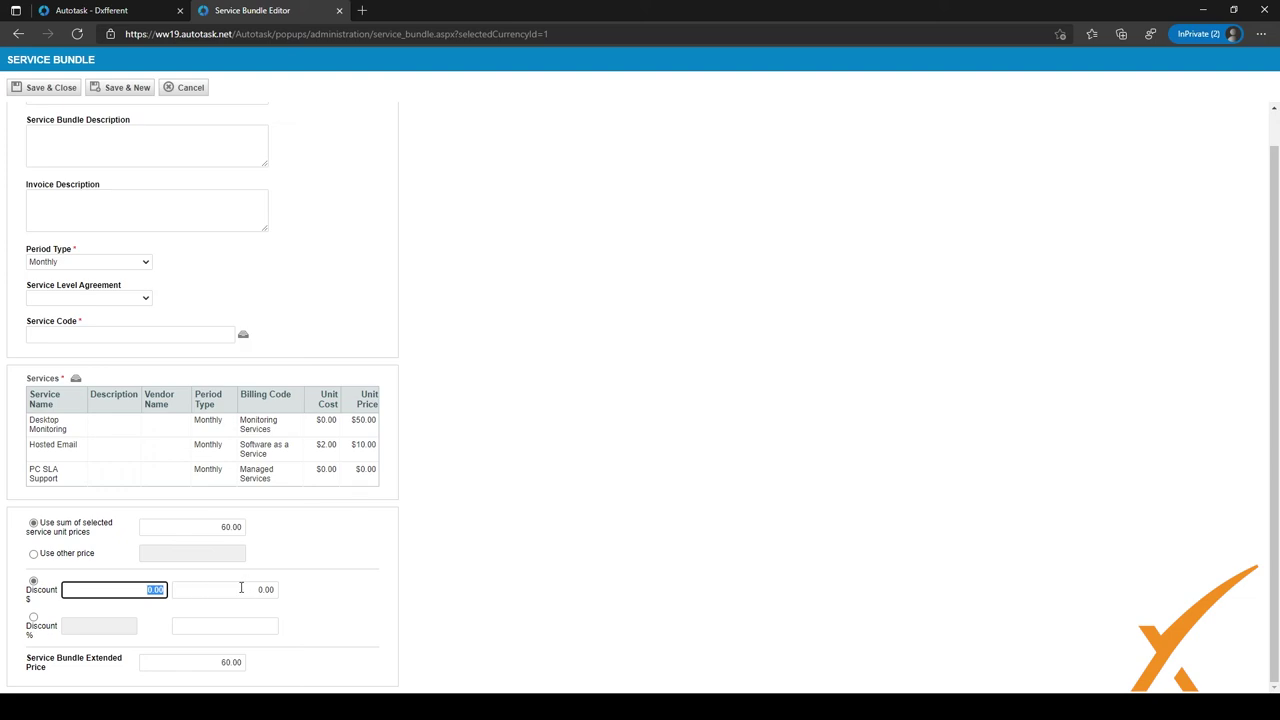
{"action": "left_click", "coordinate": [34, 618]}
{"action": "left_click", "coordinate": [33, 581]}
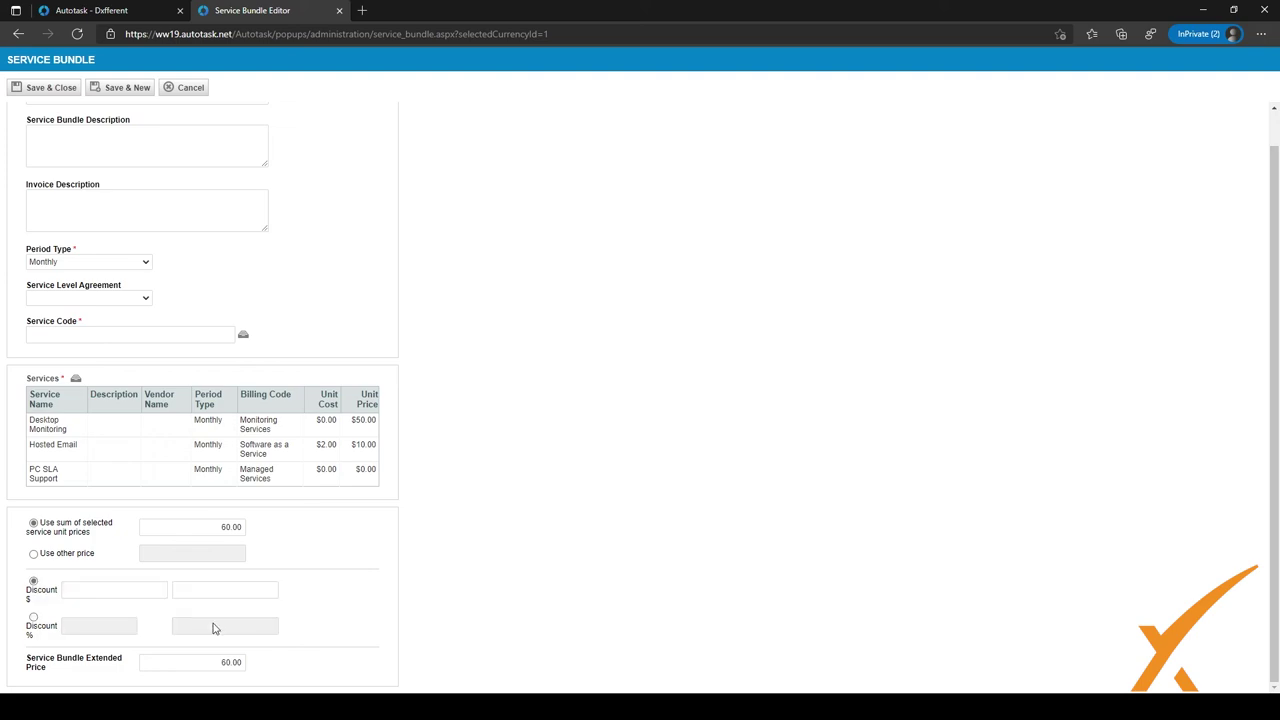
{"action": "key", "text": "shift+Tab"}
{"action": "left_click_drag", "start_coordinate": [30, 658], "coordinate": [88, 669]}
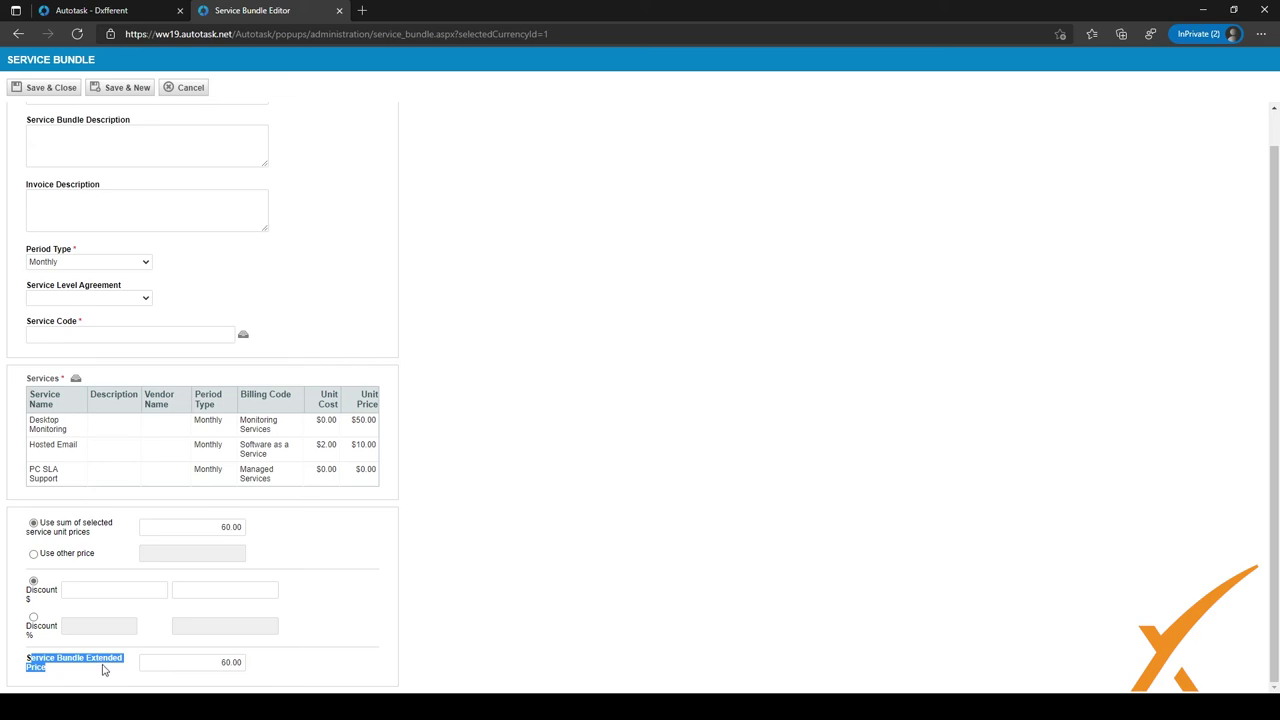
{"action": "left_click_drag", "start_coordinate": [186, 663], "coordinate": [268, 673]}
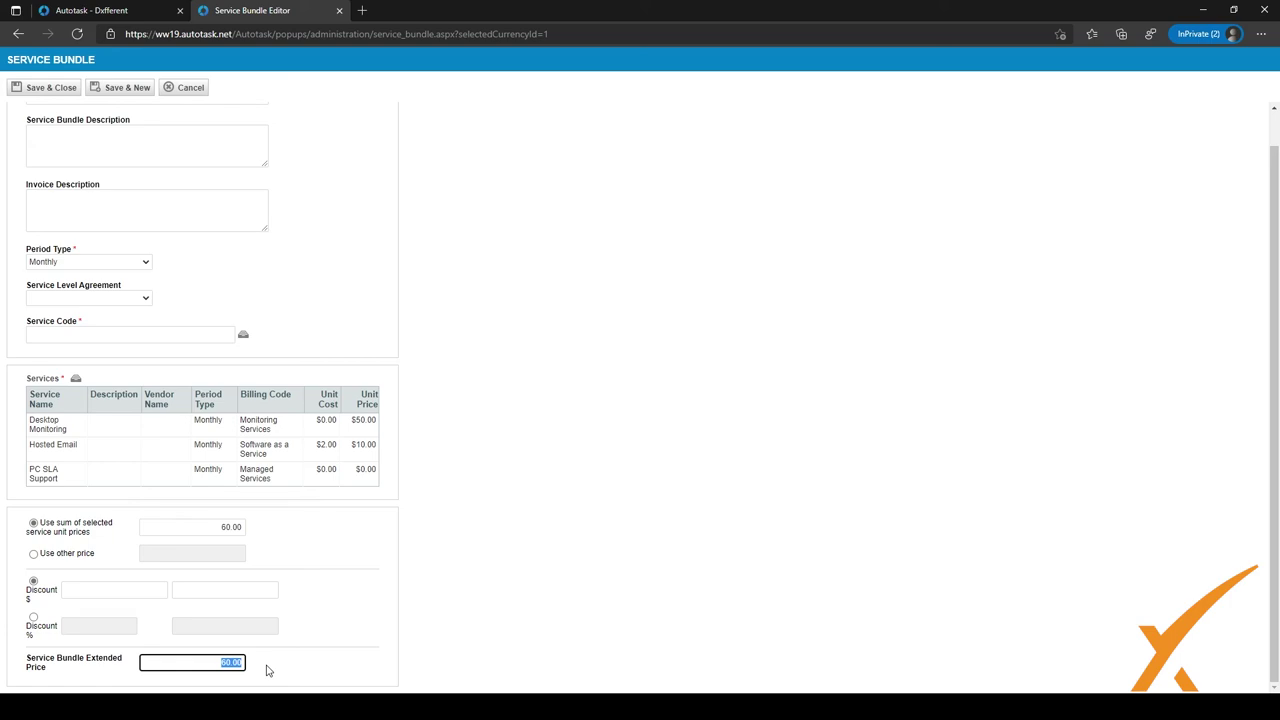
{"action": "left_click", "coordinate": [511, 582]}
Step: Close the Service Bundle editor to bring back the 31-item Price List
{"action": "left_click", "coordinate": [340, 14]}
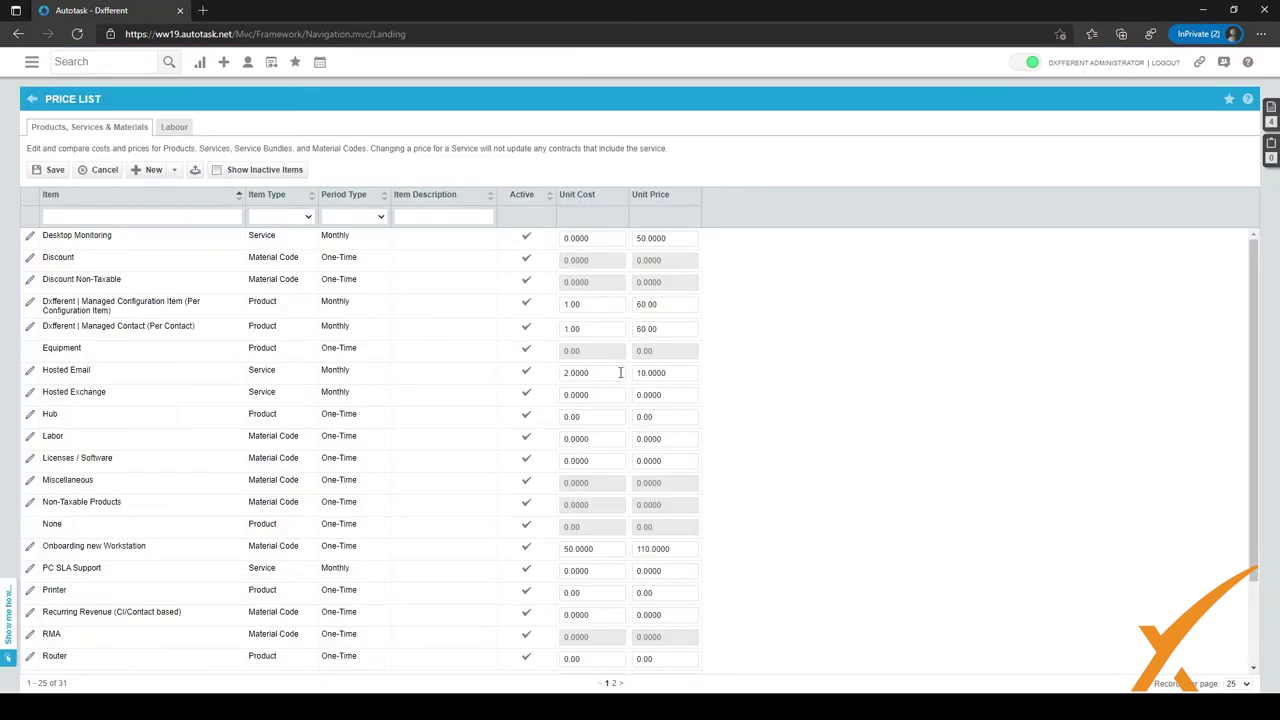